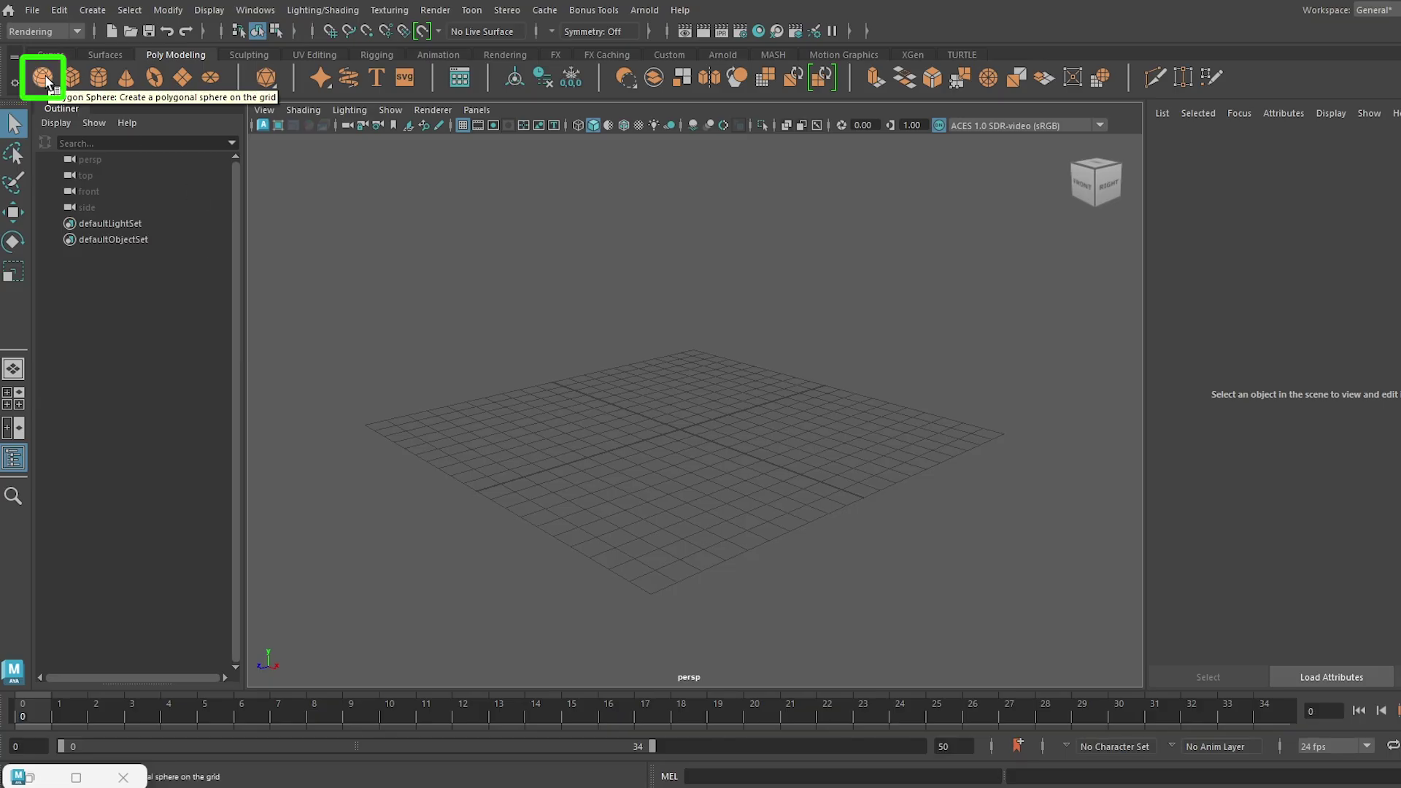
Create a polygon sphere, scale it up to full size, and lift it above the grid
{"action": "left_click", "coordinate": [42, 77]}
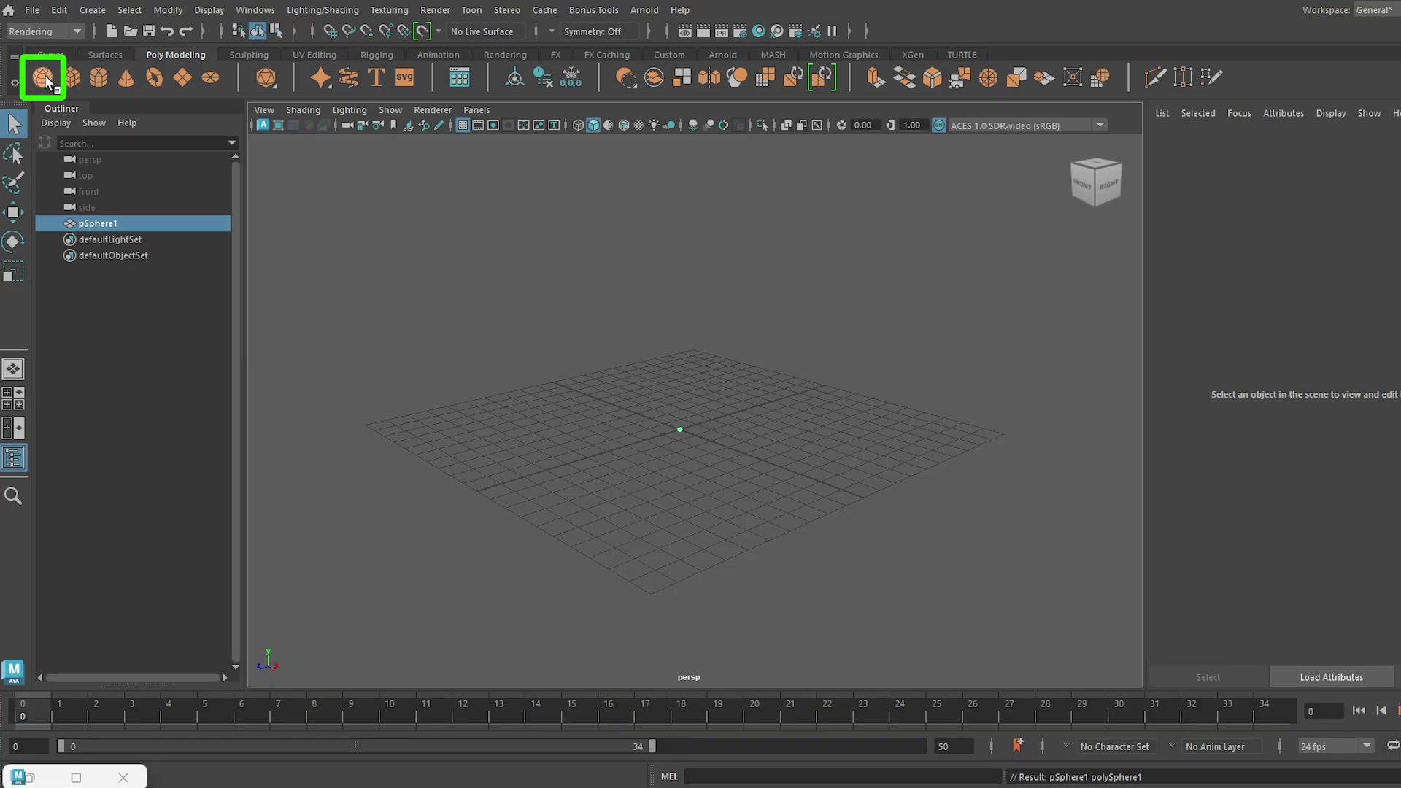
{"action": "key", "text": "r"}
{"action": "middle_click_drag", "start_coordinate": [702, 401], "coordinate": [788, 323]}
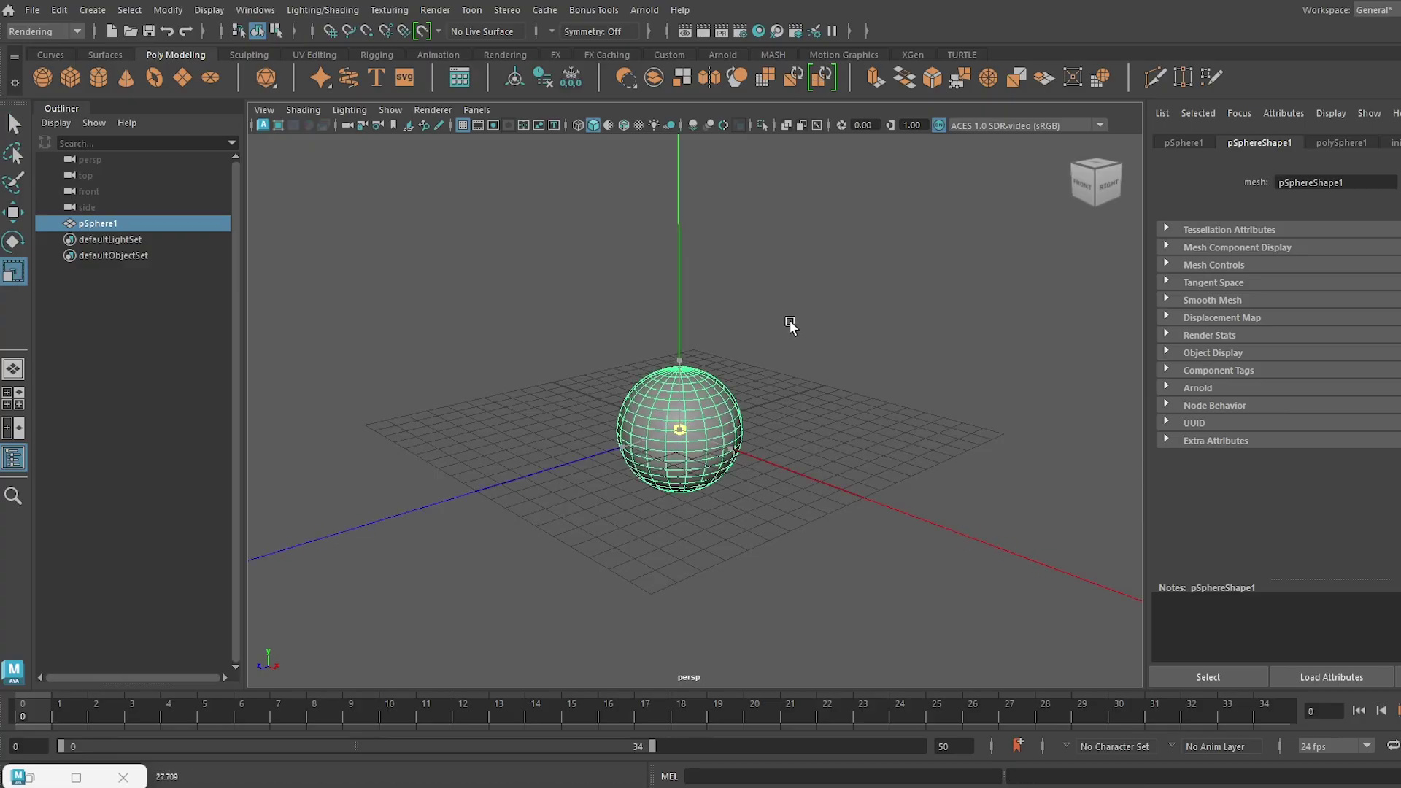
{"action": "key", "text": "w"}
{"action": "left_click_drag", "start_coordinate": [682, 333], "coordinate": [686, 288]}
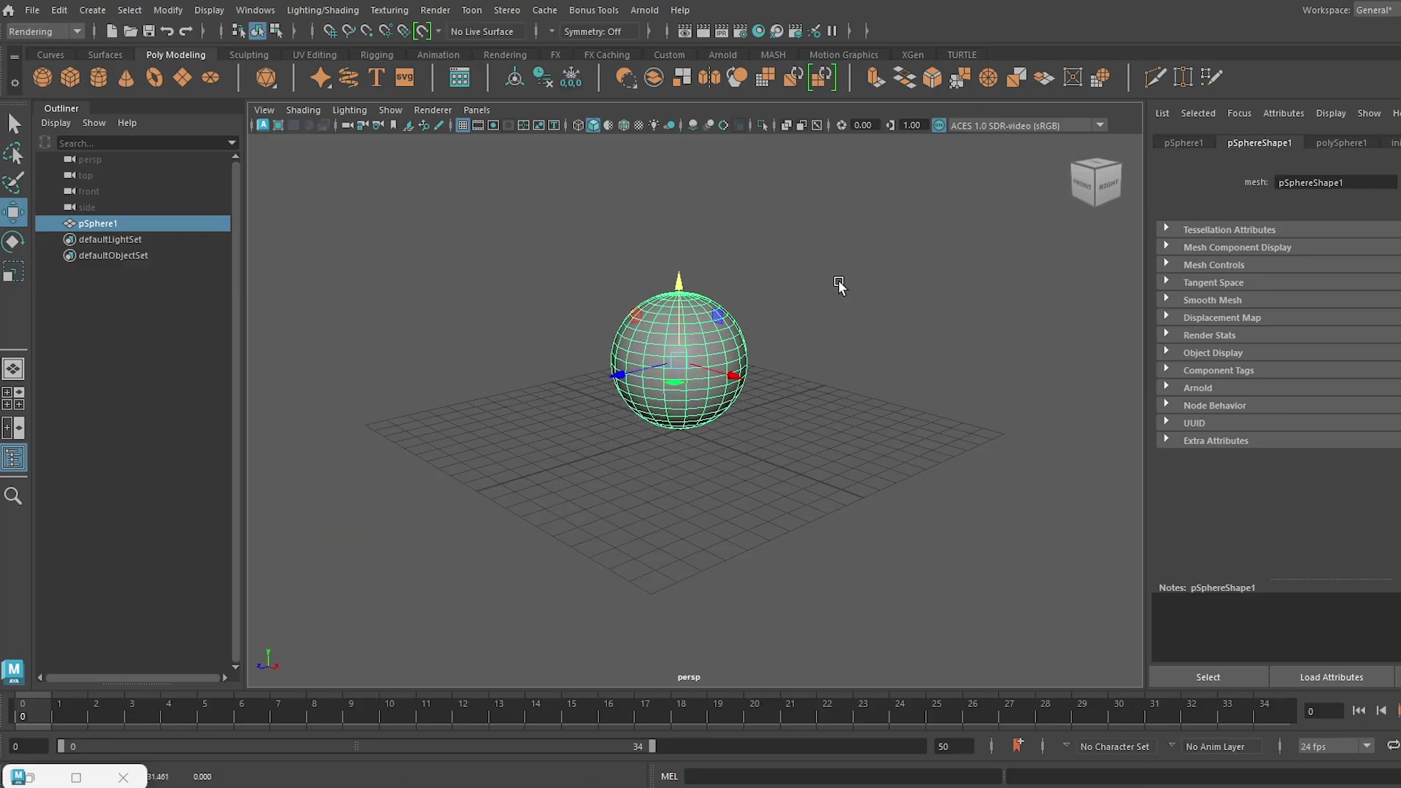
Deselect the sphere and orbit and zoom the view around it
{"action": "left_click", "coordinate": [876, 271]}
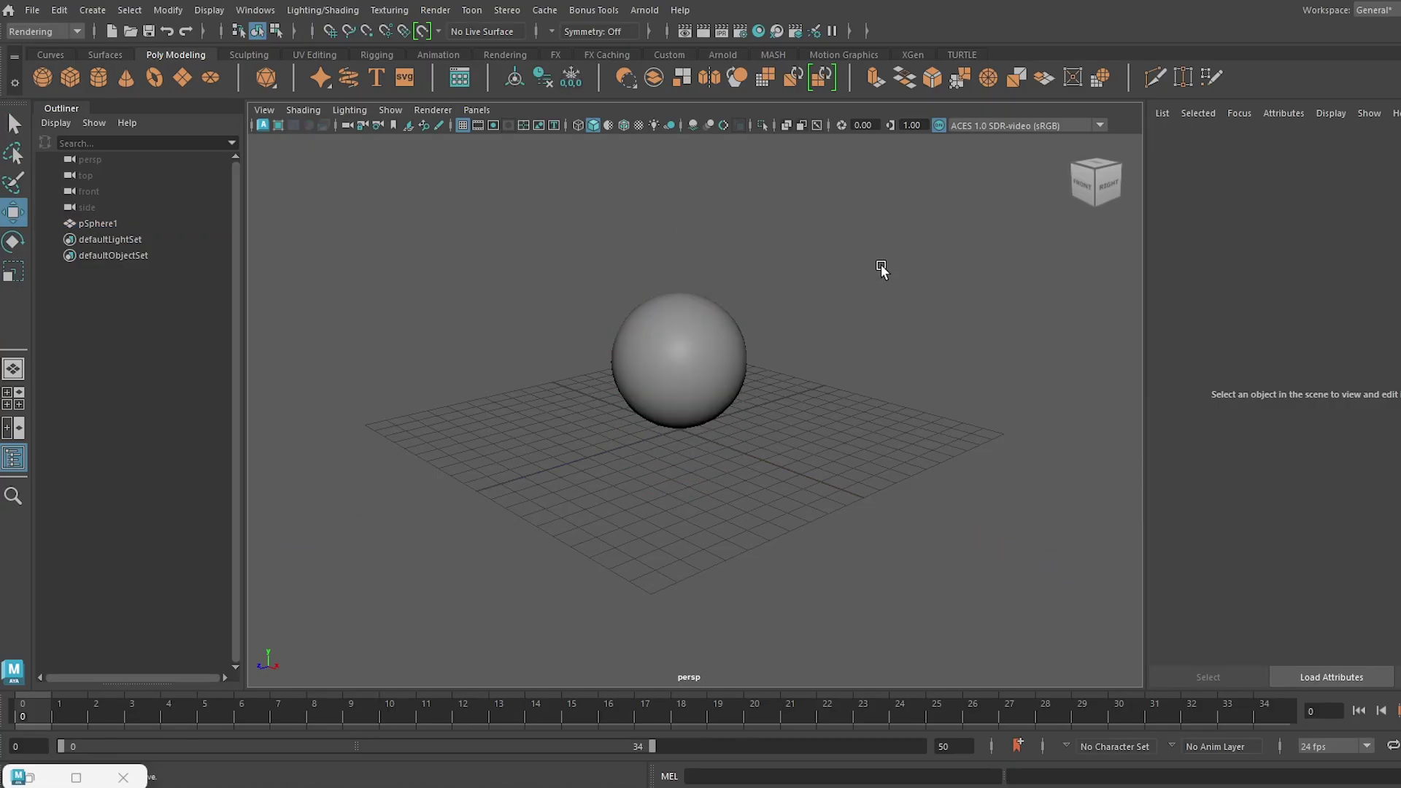
{"action": "mouse_move", "coordinate": [683, 391]}
{"action": "left_mouse_down", "text": "alt"}
{"action": "mouse_move", "coordinate": [707, 400]}
{"action": "mouse_move", "coordinate": [698, 389]}
{"action": "left_mouse_up", "text": "alt"}
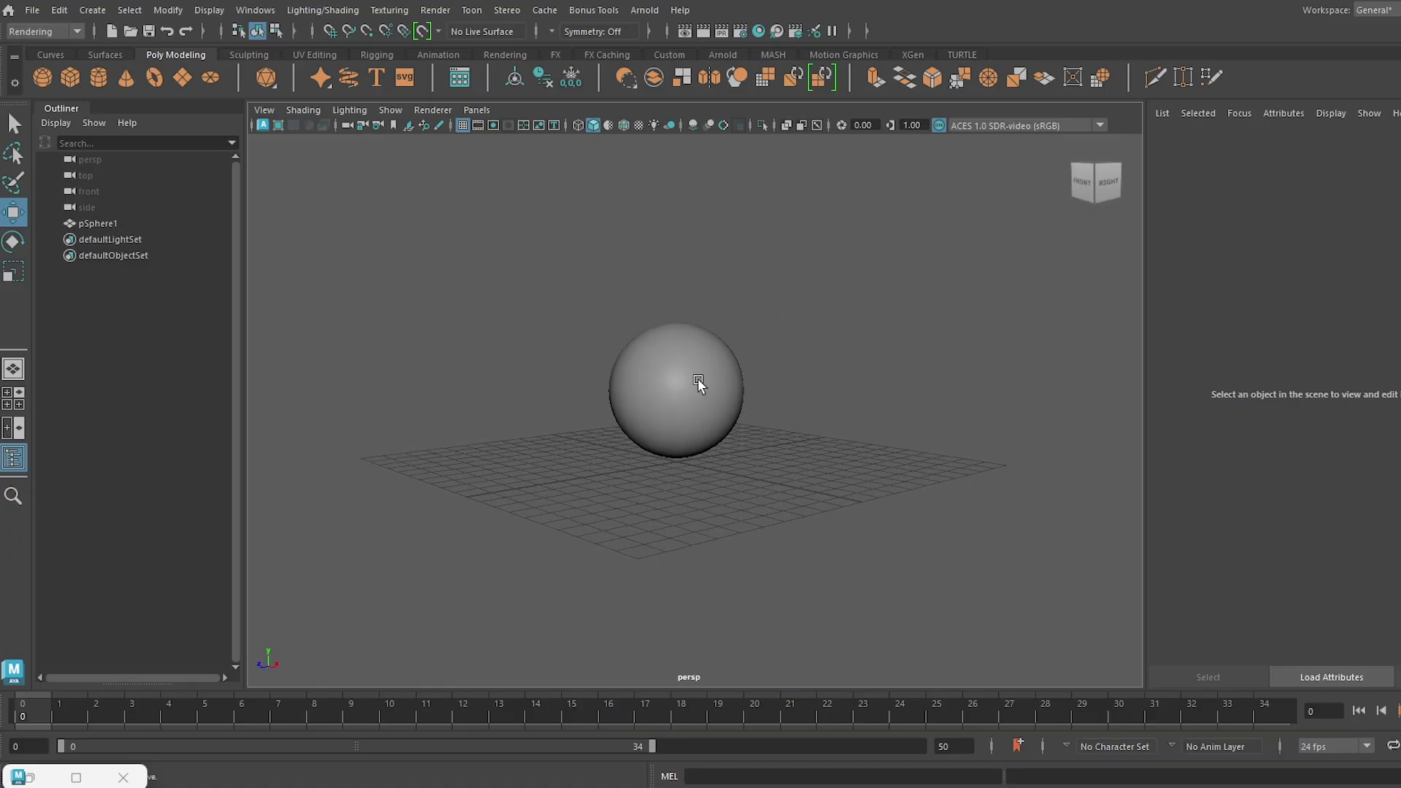
{"action": "scroll", "coordinate": [697, 392], "scroll_direction": "up", "scroll_amount": 2}
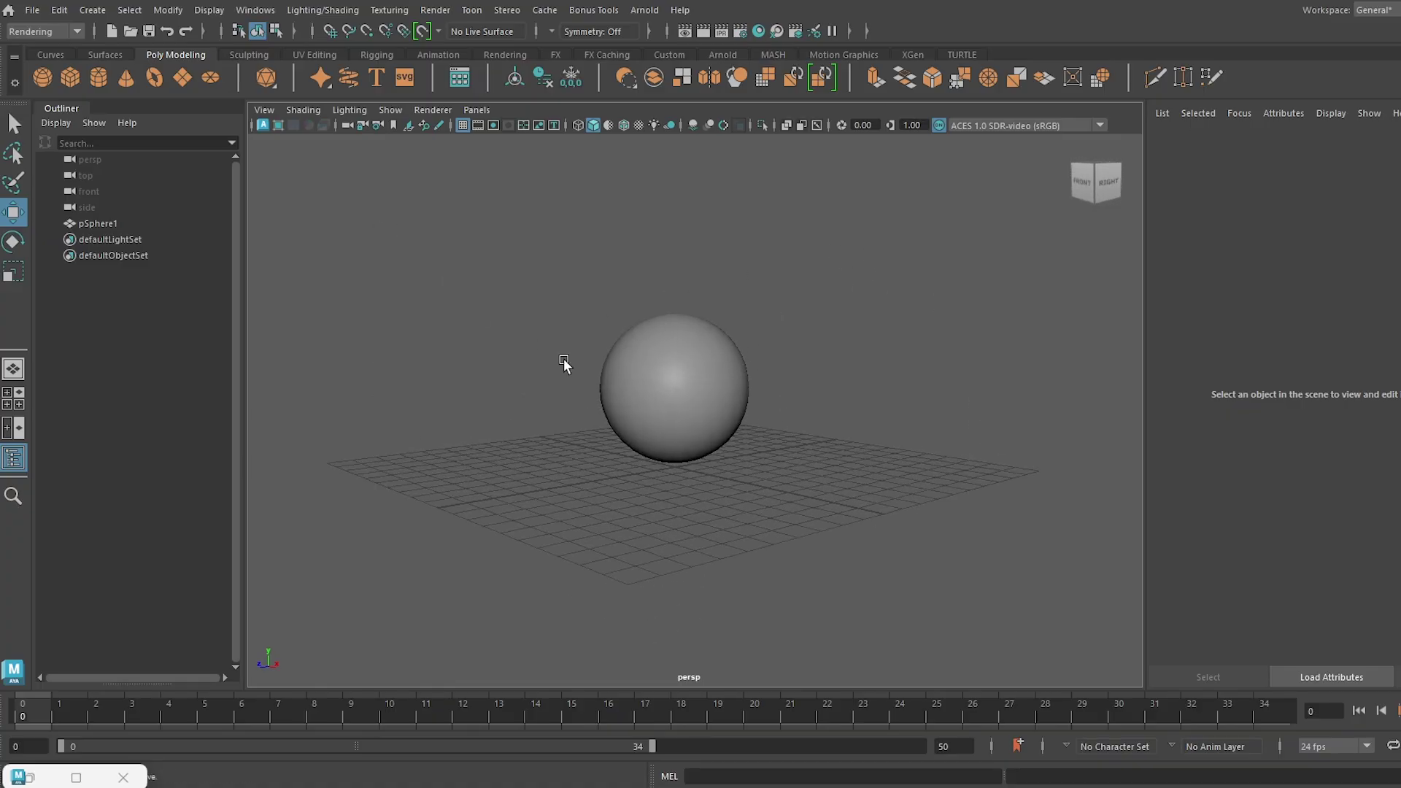
{"action": "mouse_move", "coordinate": [566, 365]}
{"action": "left_mouse_down", "text": "alt"}
{"action": "mouse_move", "coordinate": [597, 366]}
{"action": "mouse_move", "coordinate": [578, 364]}
{"action": "left_mouse_up", "text": "alt"}
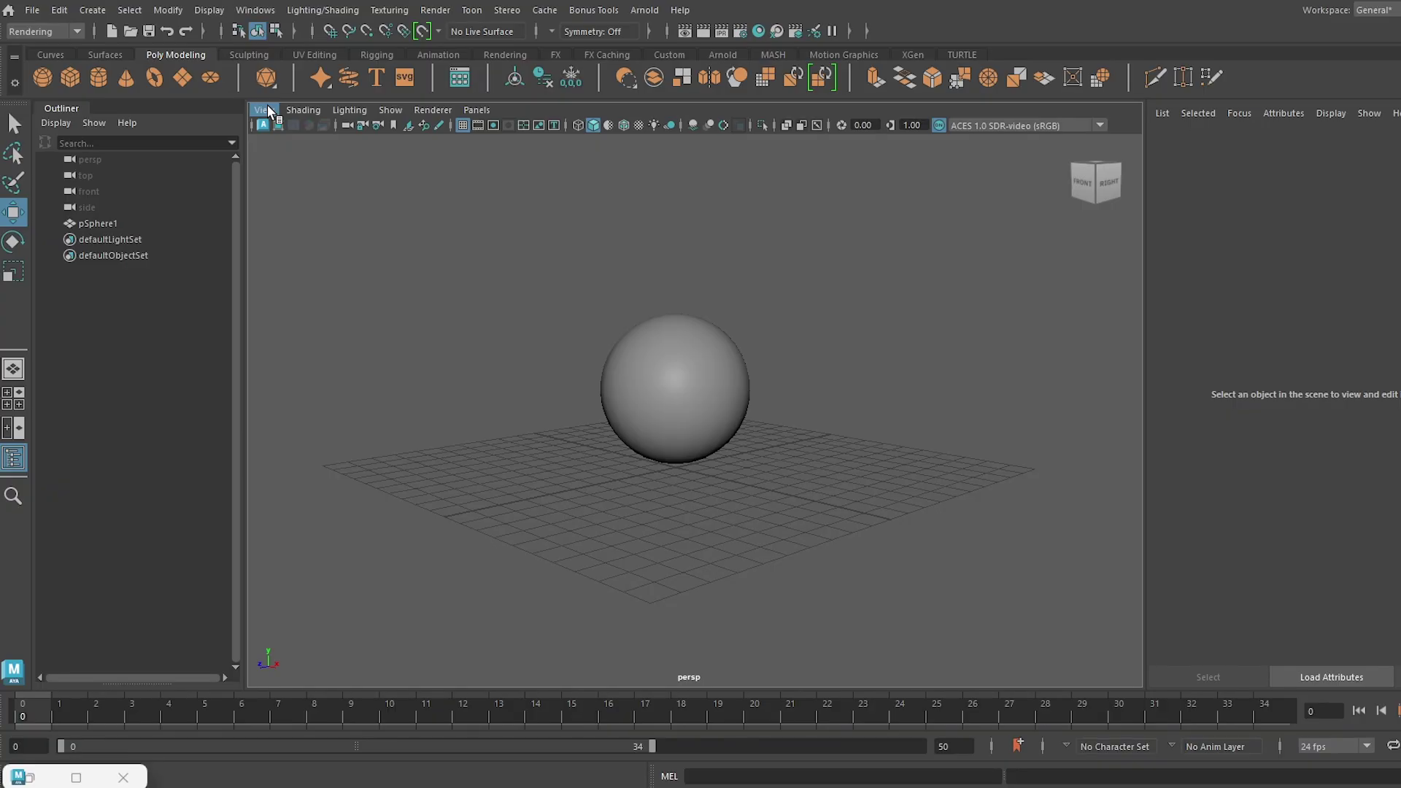
Create a camera from the view, rename persp1 to 'Camera', and look through it in the viewport
{"action": "left_click", "coordinate": [268, 111]}
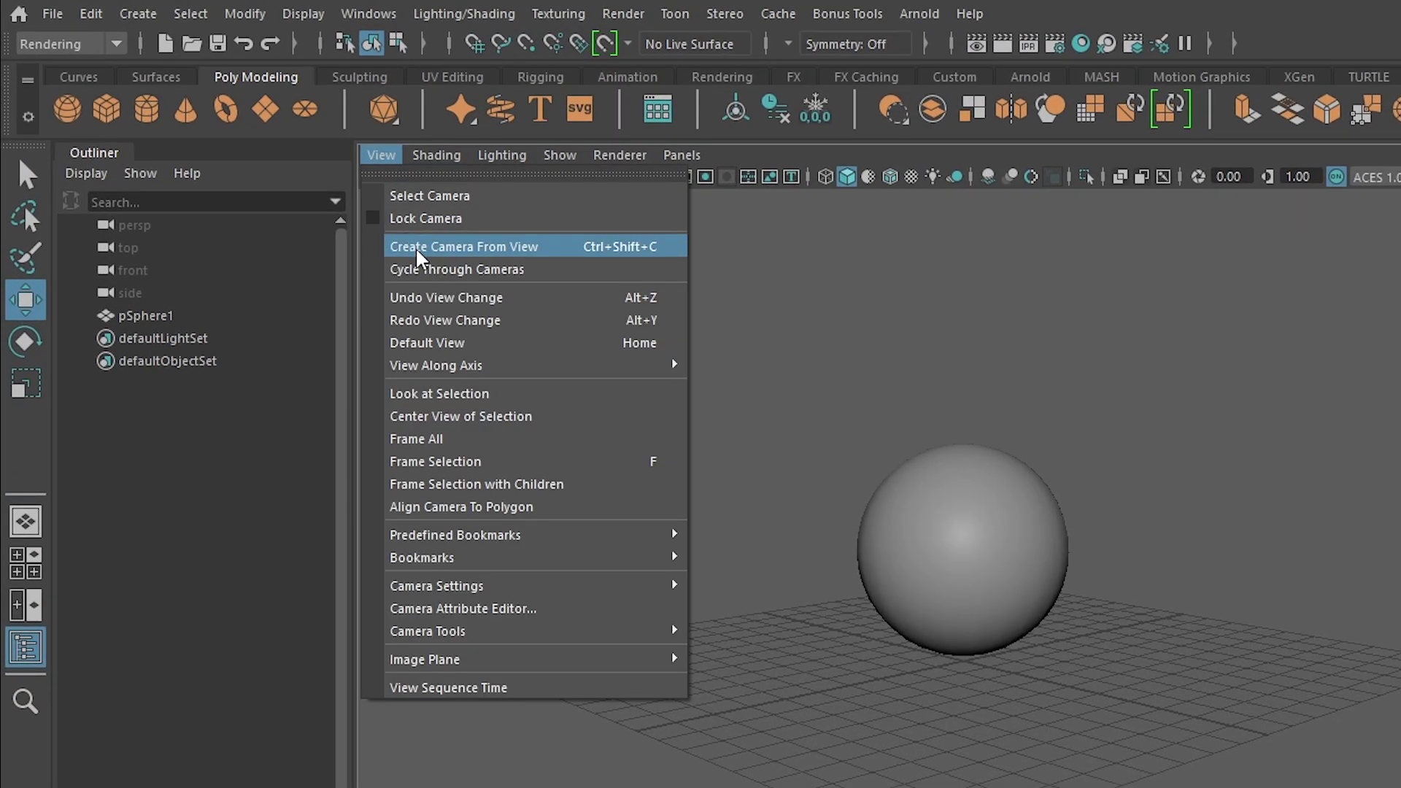
{"action": "left_click", "coordinate": [417, 252]}
{"action": "left_click", "coordinate": [154, 340]}
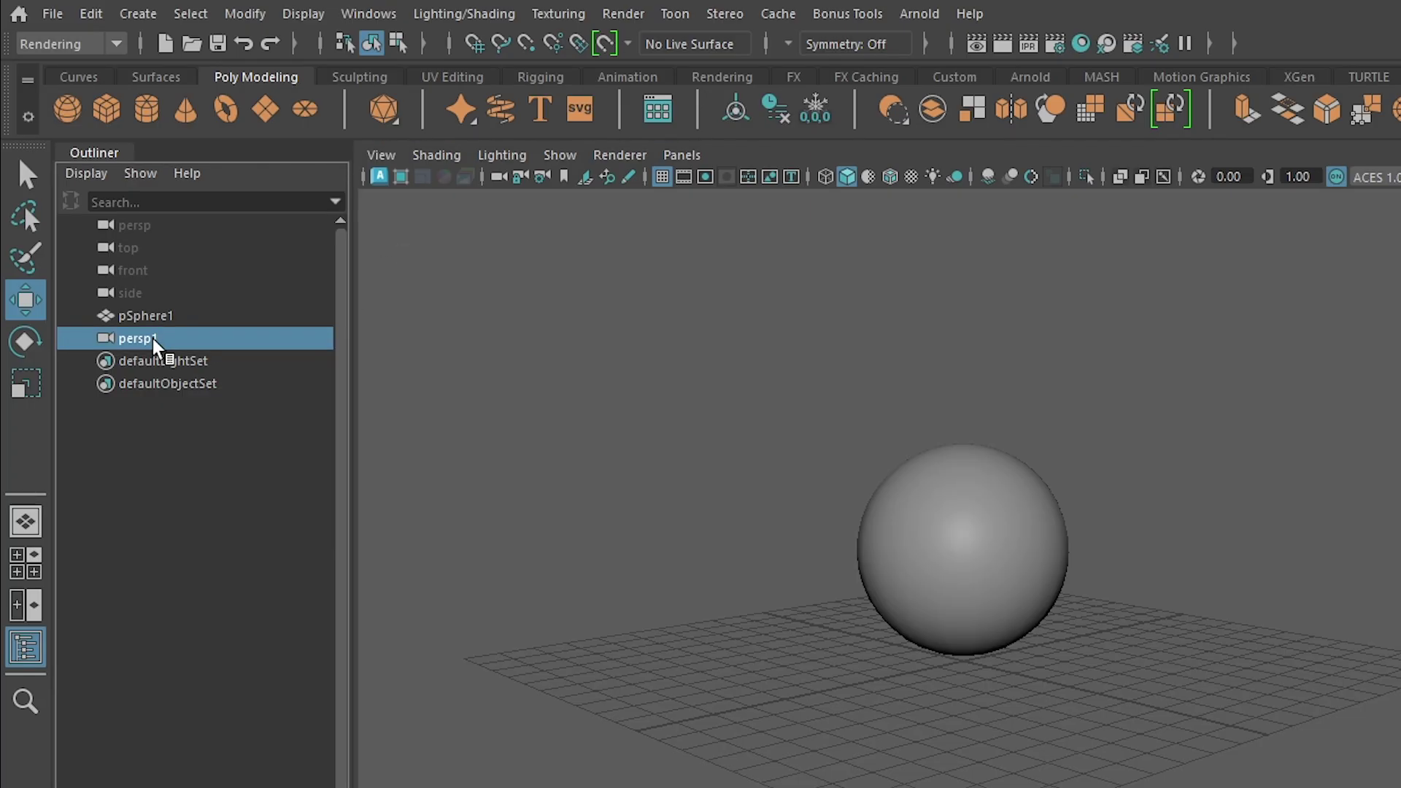
{"action": "double_click", "coordinate": [154, 339]}
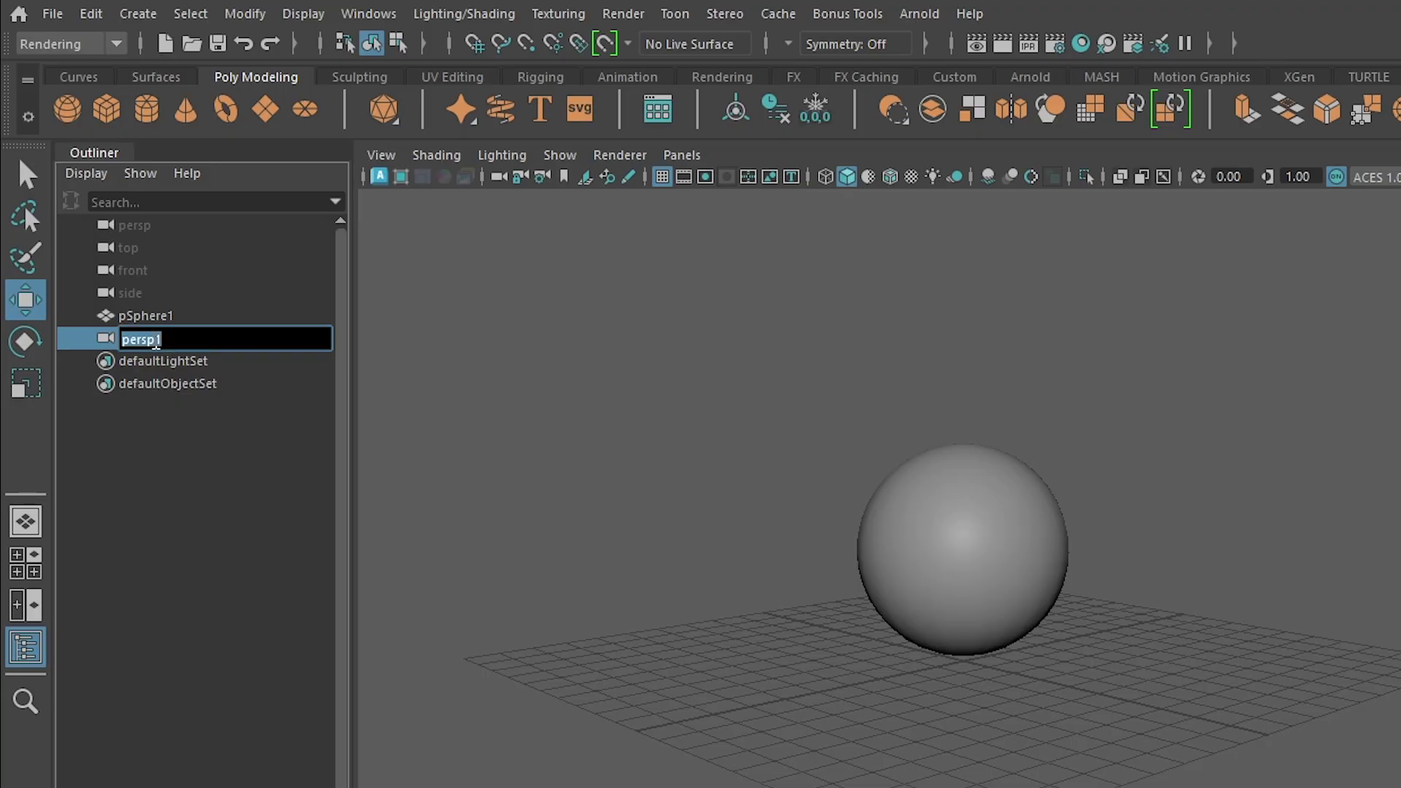
{"action": "type", "text": "Ca"}
{"action": "type", "text": "mera"}
{"action": "key", "text": "Return"}
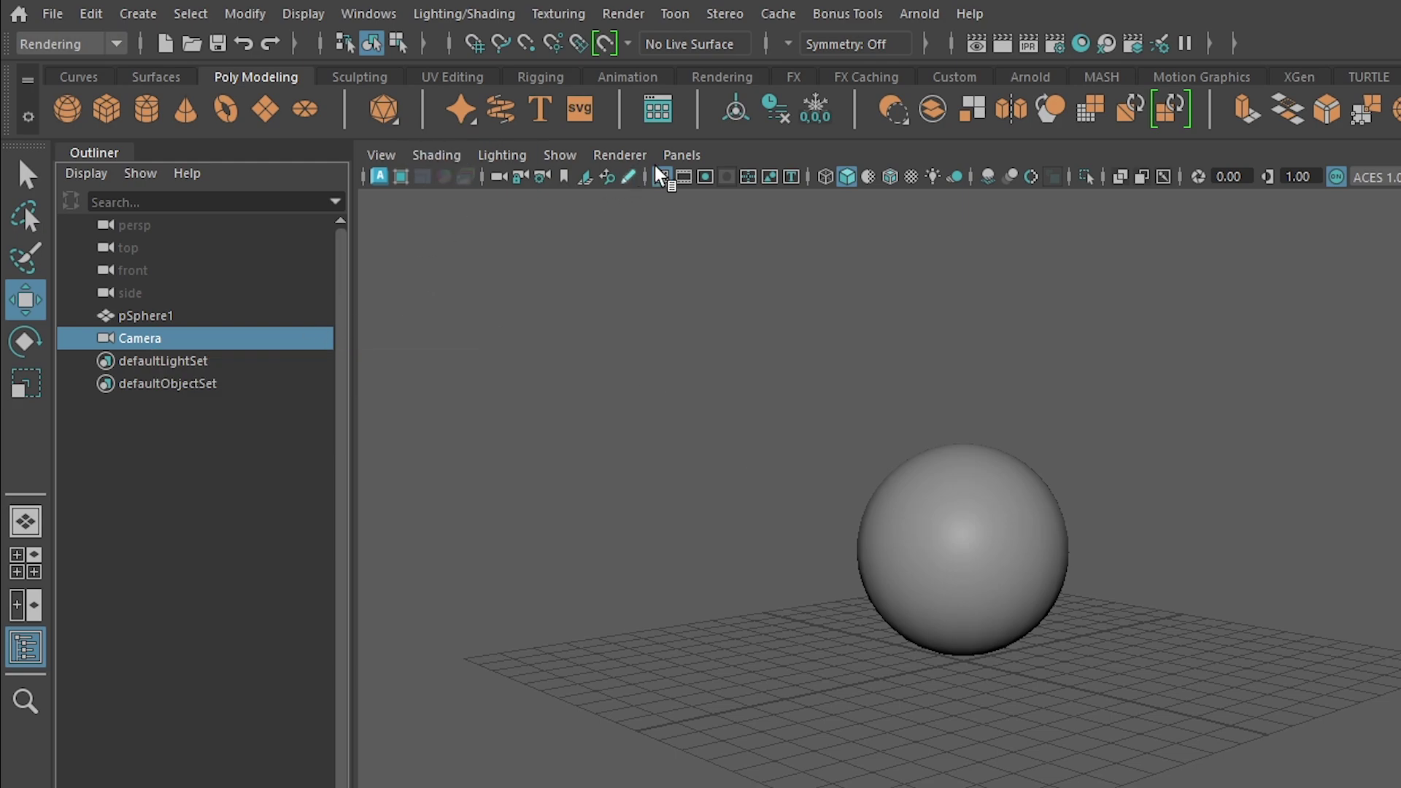
{"action": "left_click", "coordinate": [680, 156]}
{"action": "left_click", "coordinate": [937, 178]}
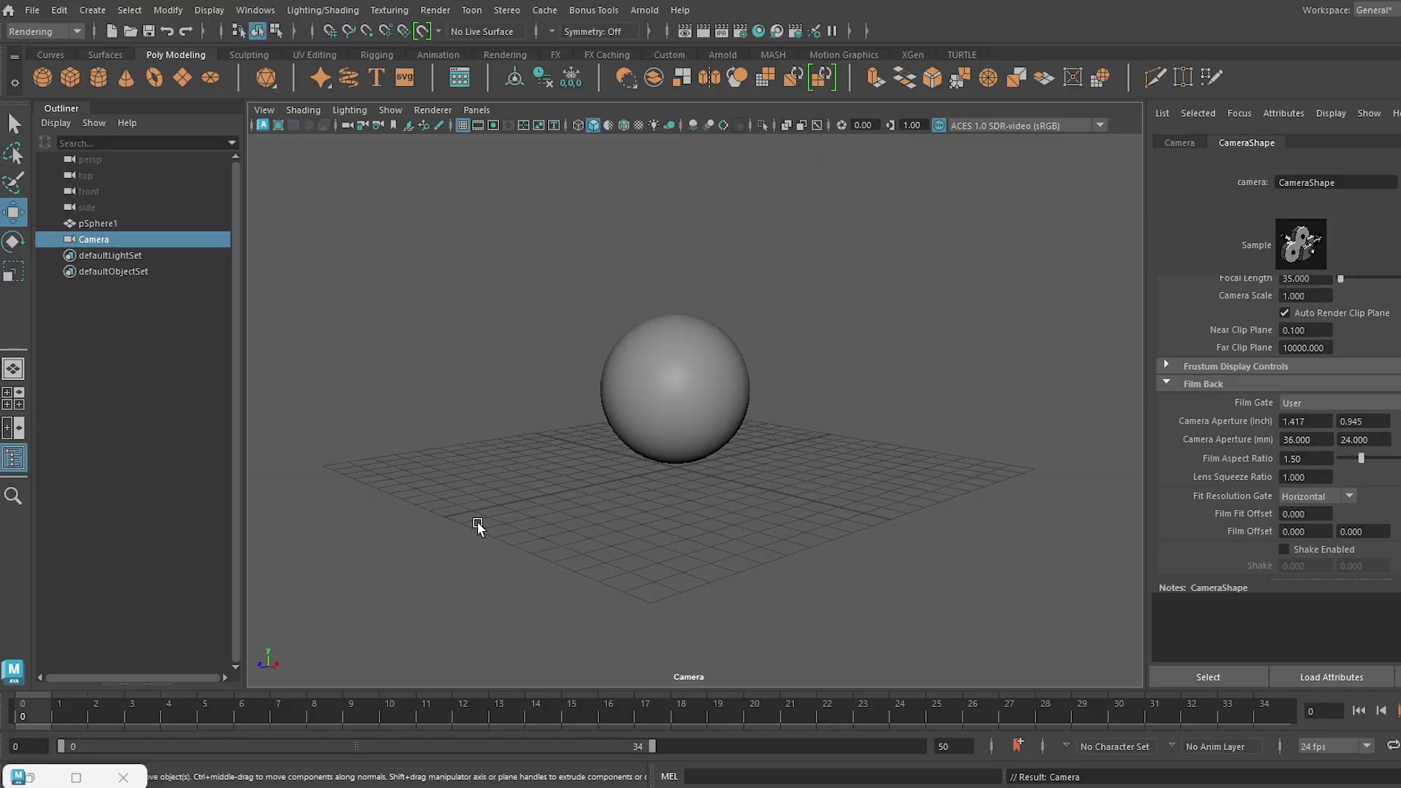
Play and stop the timeline, then scroll the Attribute Editor to the Film Back shake options
{"action": "key", "text": "alt+v"}
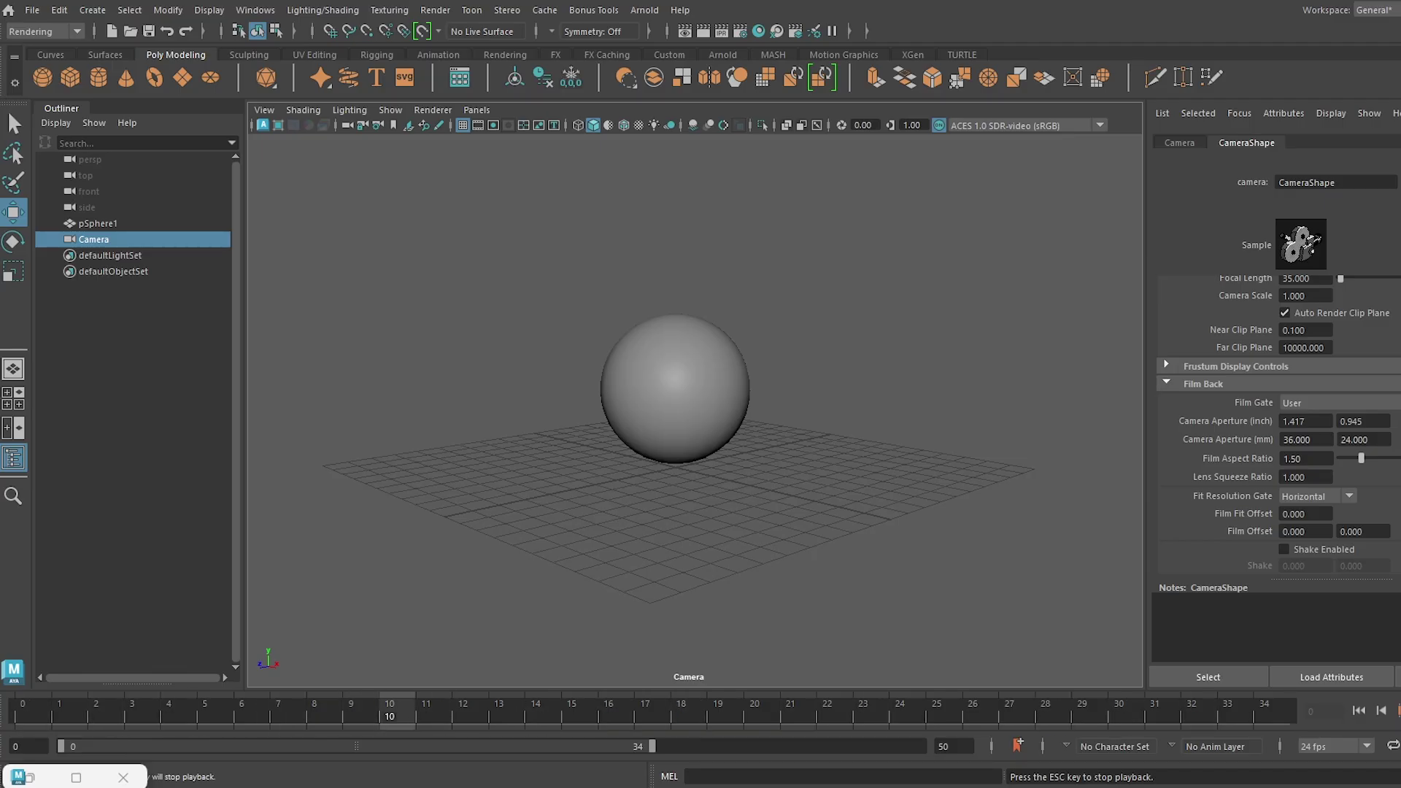
{"action": "key", "text": "Escape"}
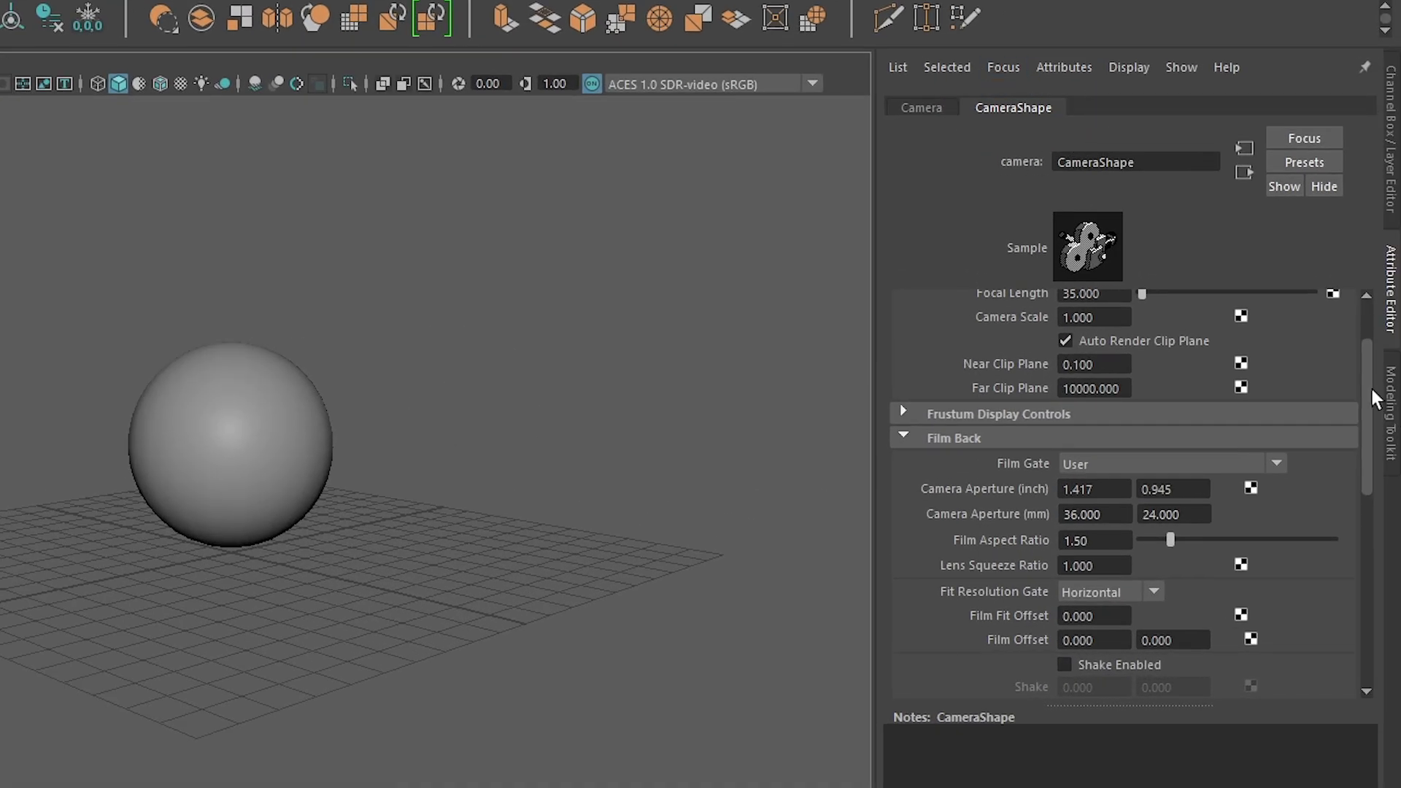
{"action": "scroll", "coordinate": [1368, 400], "scroll_direction": "down", "scroll_amount": 2}
{"action": "scroll", "coordinate": [1368, 400], "scroll_direction": "down", "scroll_amount": 3}
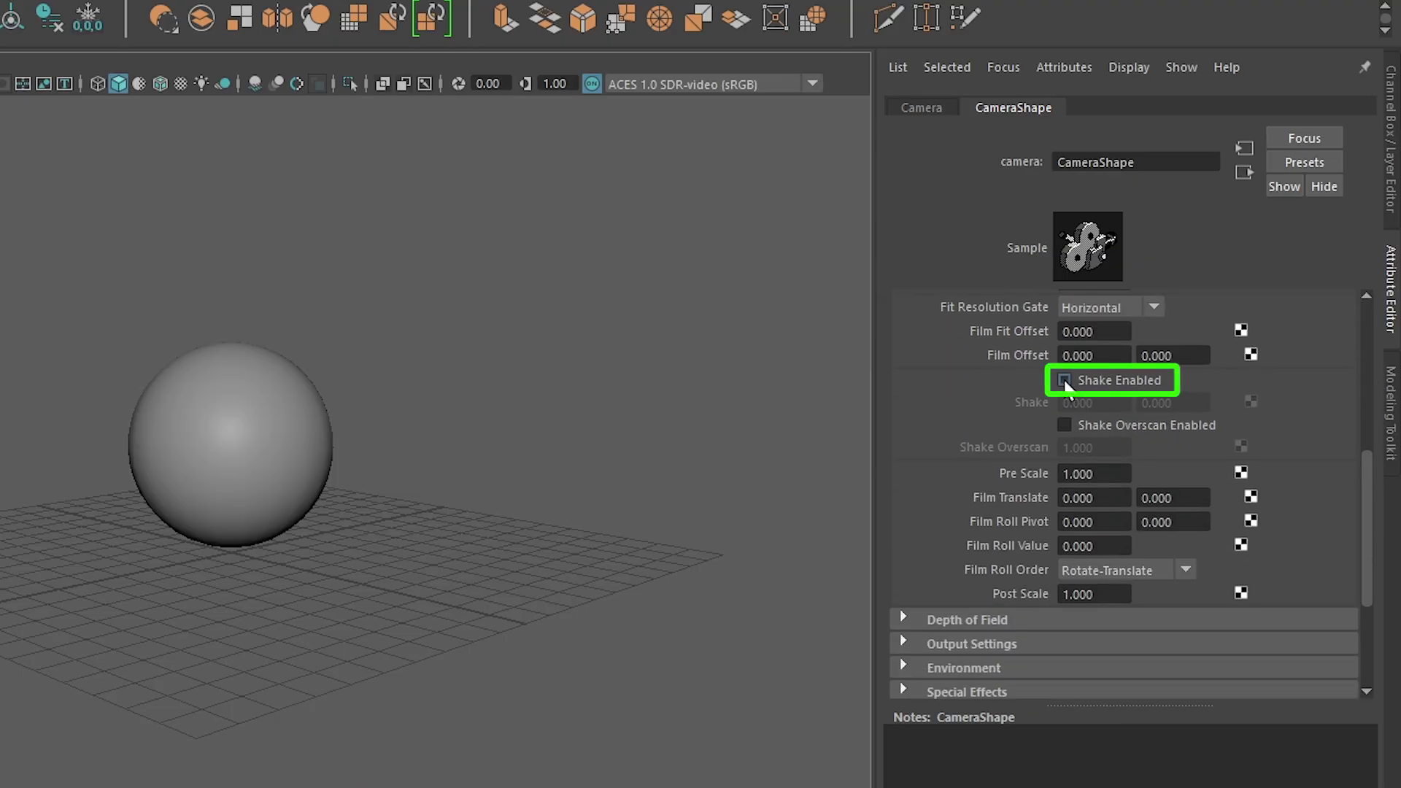
{"action": "left_click_drag", "start_coordinate": [1364, 492], "coordinate": [1366, 407]}
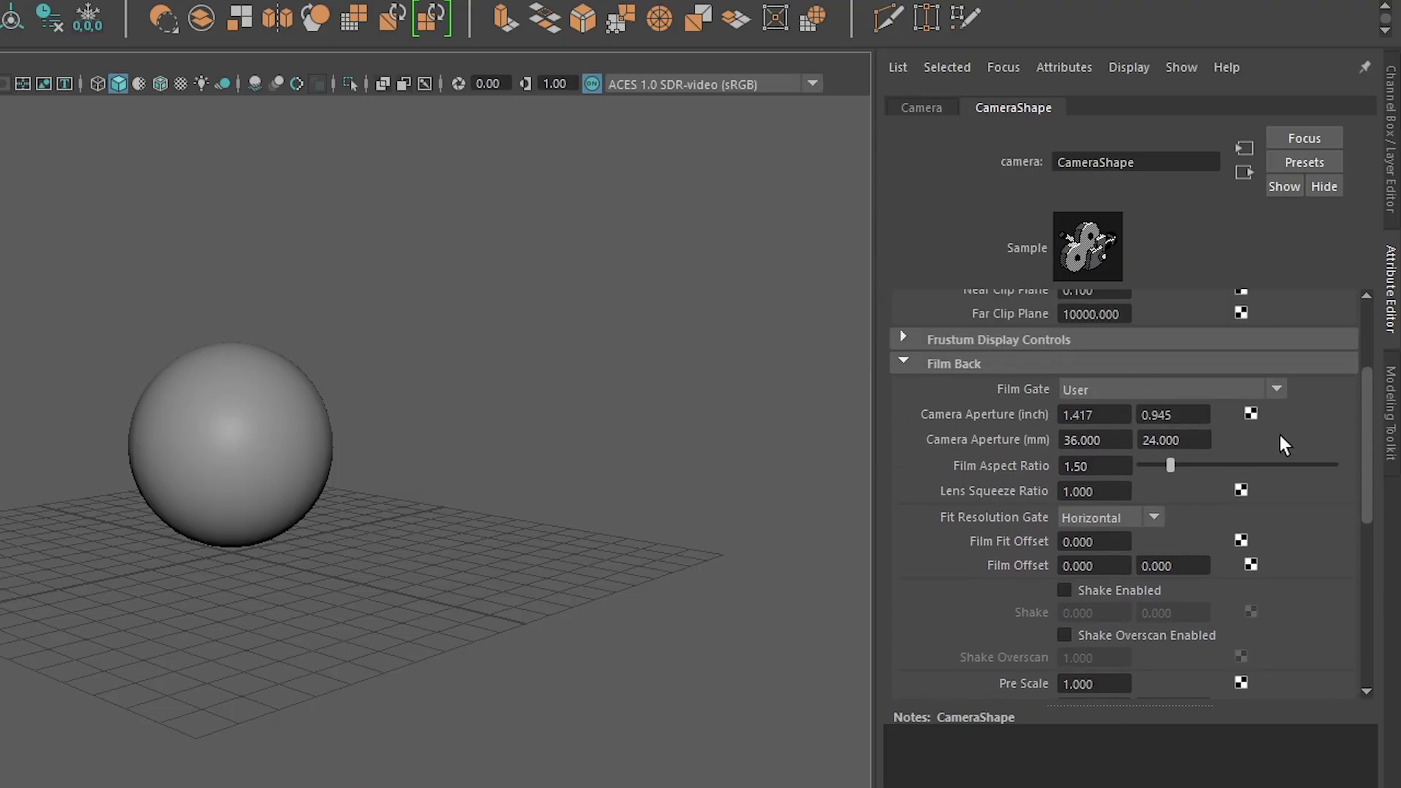
{"action": "left_click_drag", "start_coordinate": [1368, 431], "coordinate": [1368, 463]}
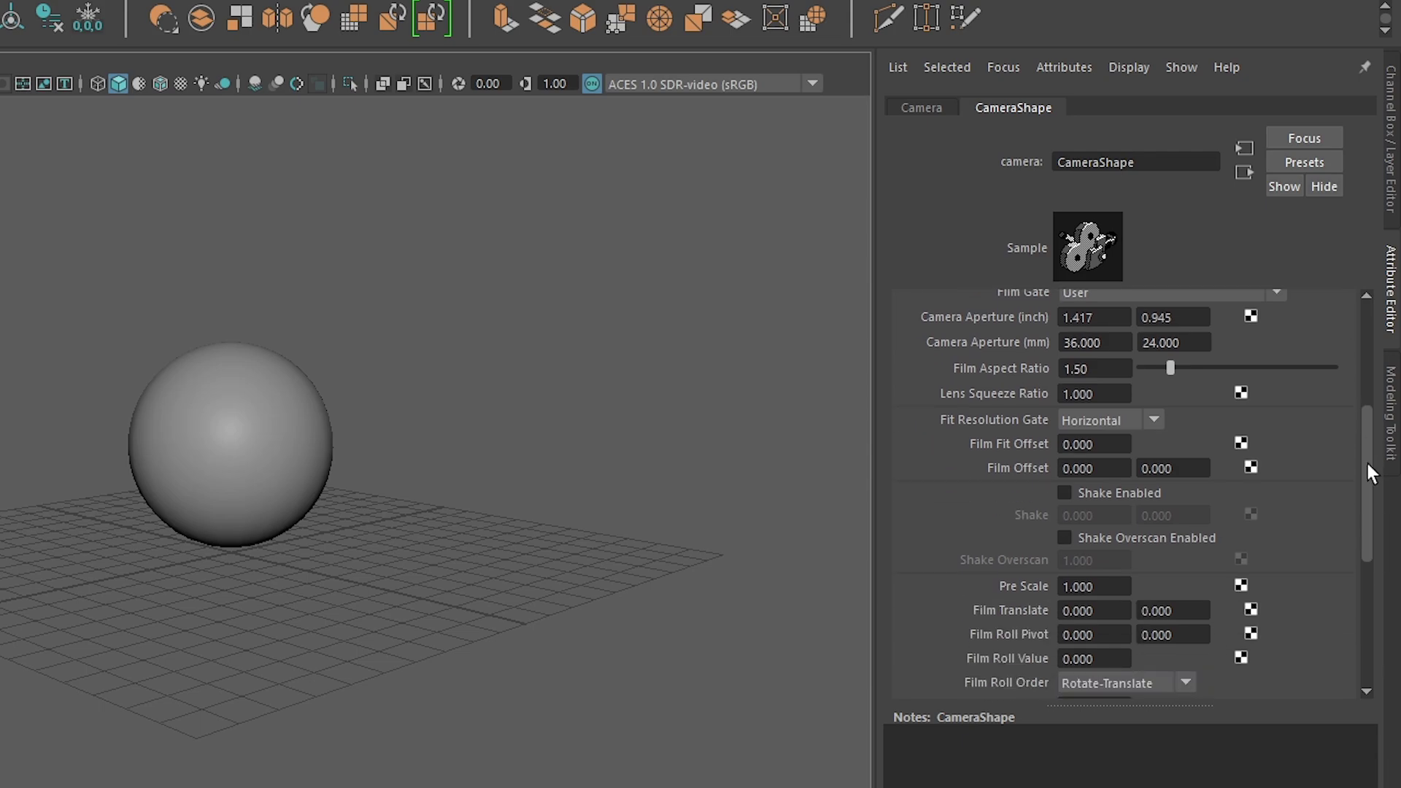
Tick Shake Enabled in Film Back and focus the horizontal and vertical Shake fields
{"action": "left_click", "coordinate": [1065, 484]}
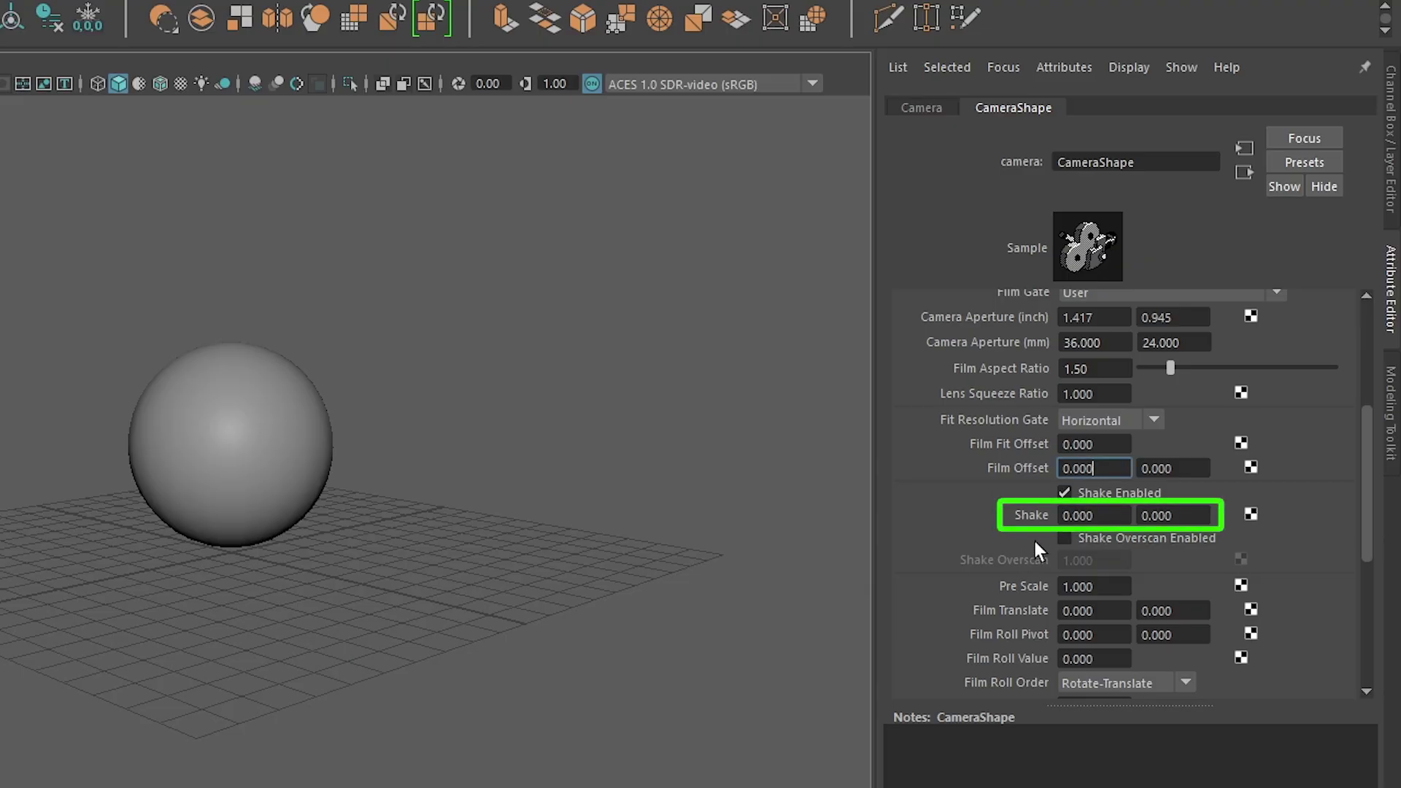
{"action": "left_click", "coordinate": [1091, 517]}
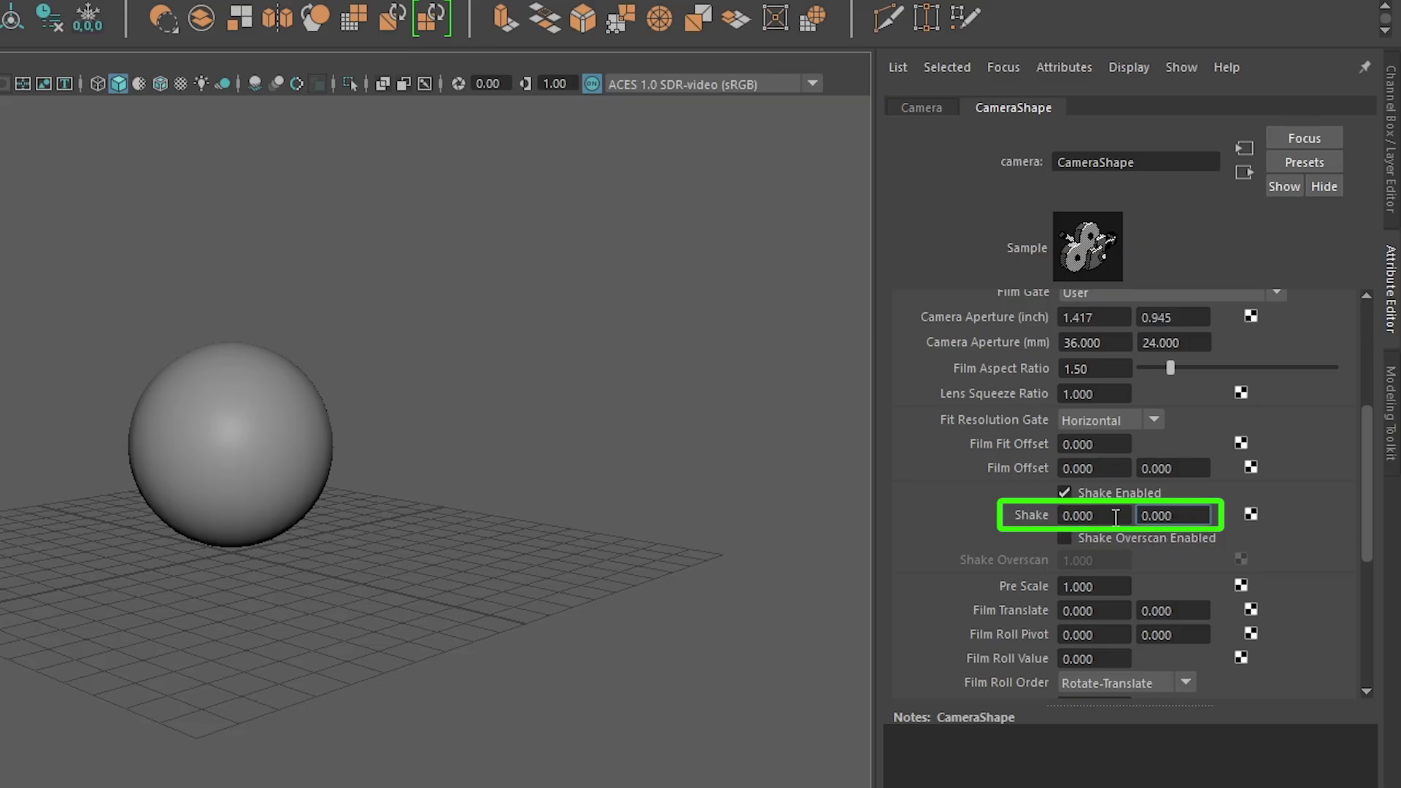
{"action": "left_click", "coordinate": [1183, 517]}
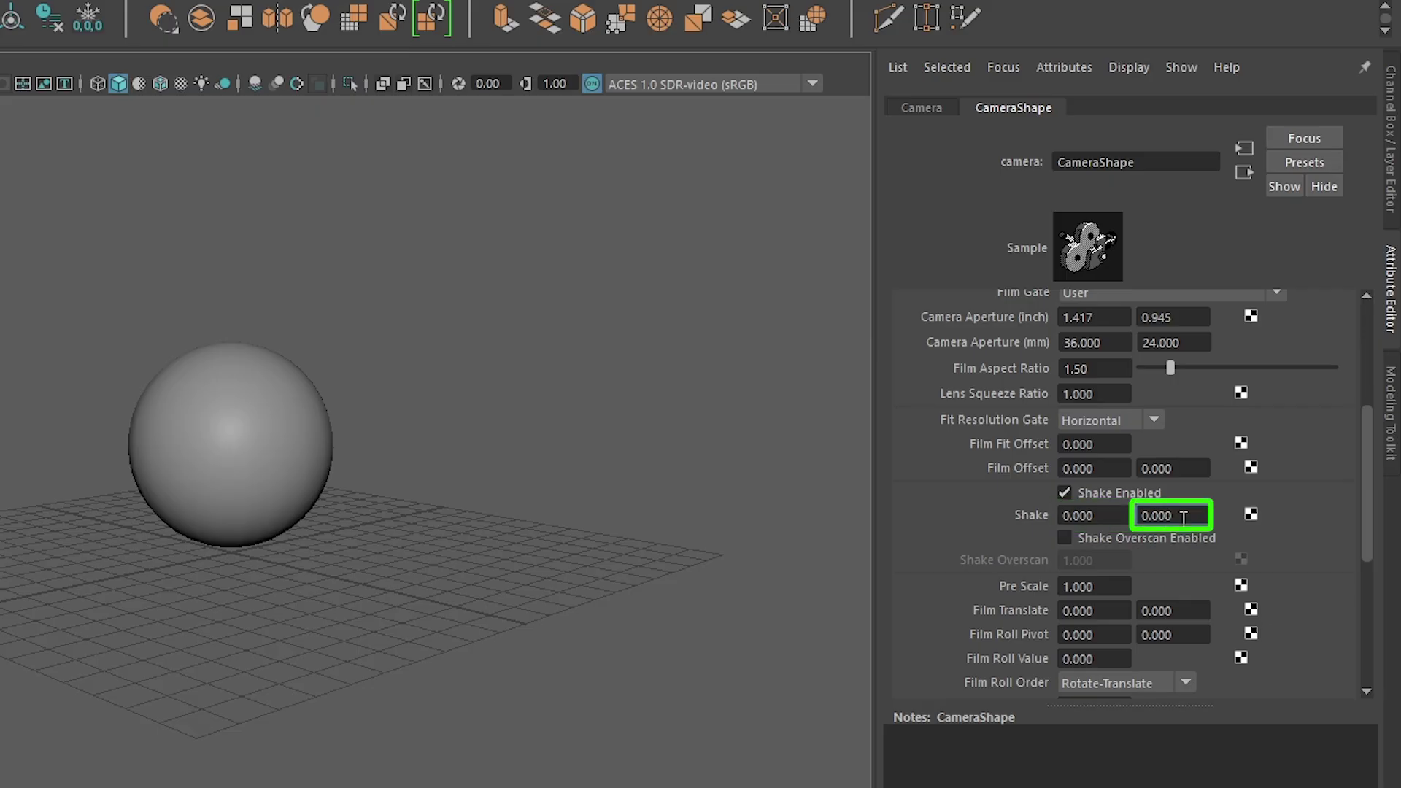
{"action": "left_click", "coordinate": [1107, 518]}
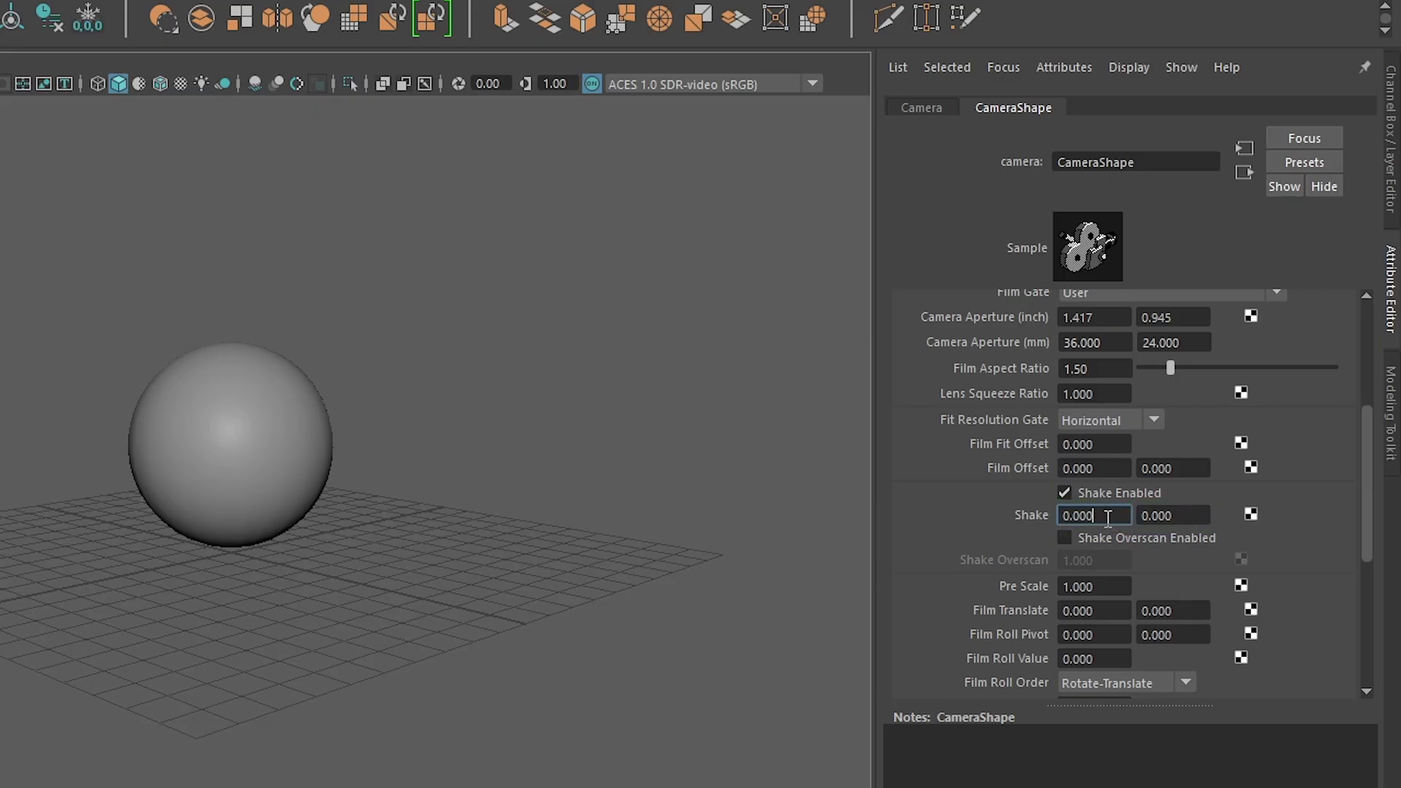
Create a new expression on CameraShape.horizontalShake and copy its attribute name
{"action": "right_click", "coordinate": [1108, 516]}
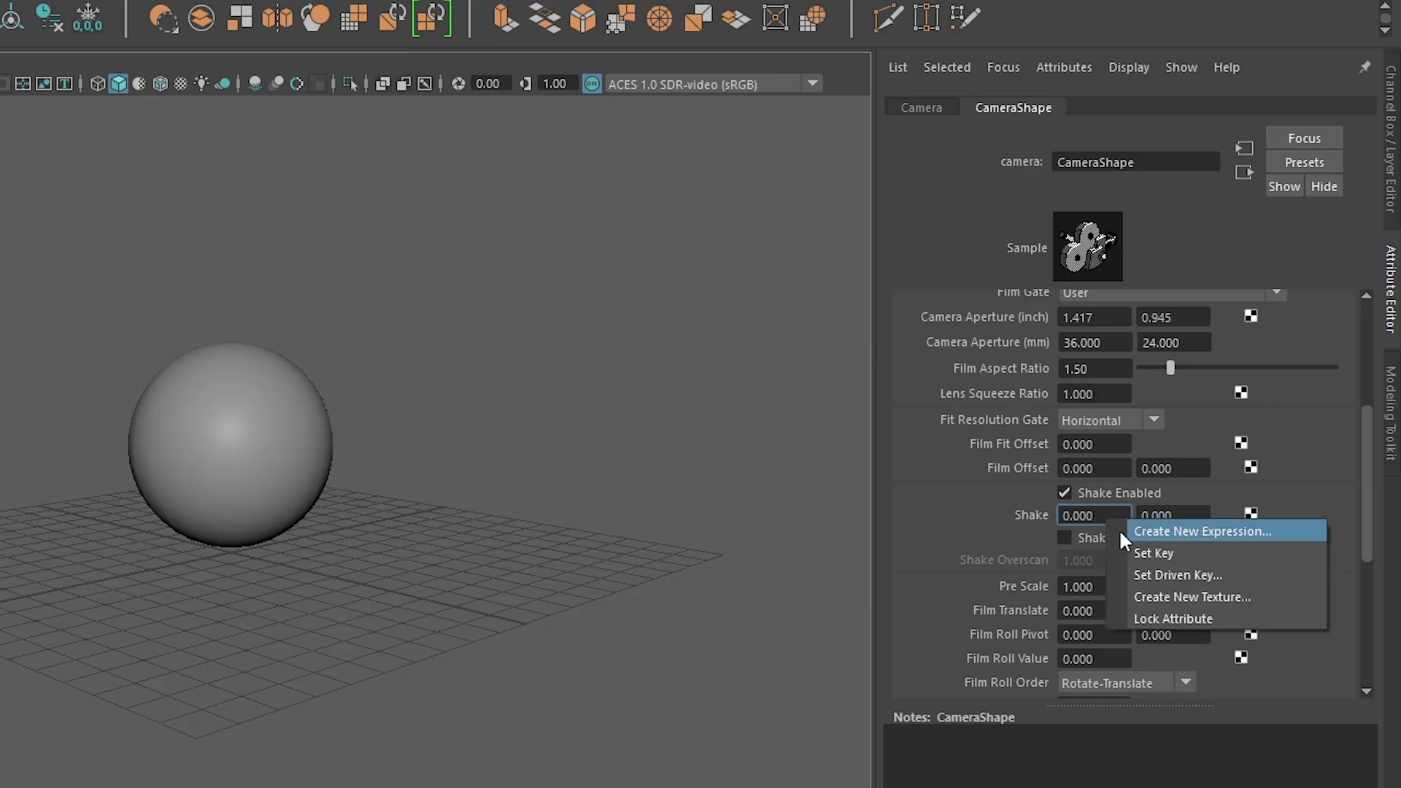
{"action": "left_click", "coordinate": [1120, 530]}
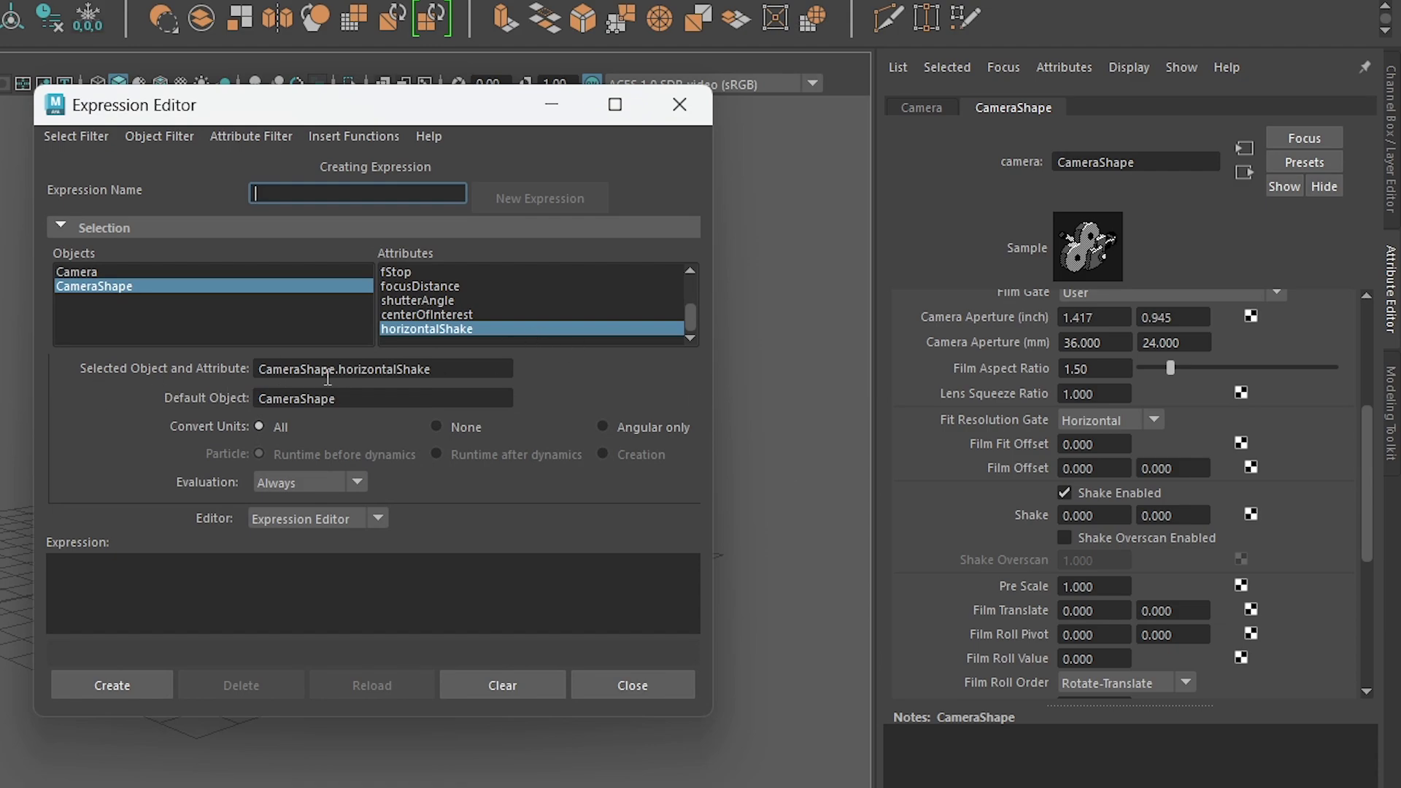
{"action": "left_click", "coordinate": [452, 367]}
{"action": "key", "text": "ctrl+a"}
{"action": "key", "text": "ctrl+c"}
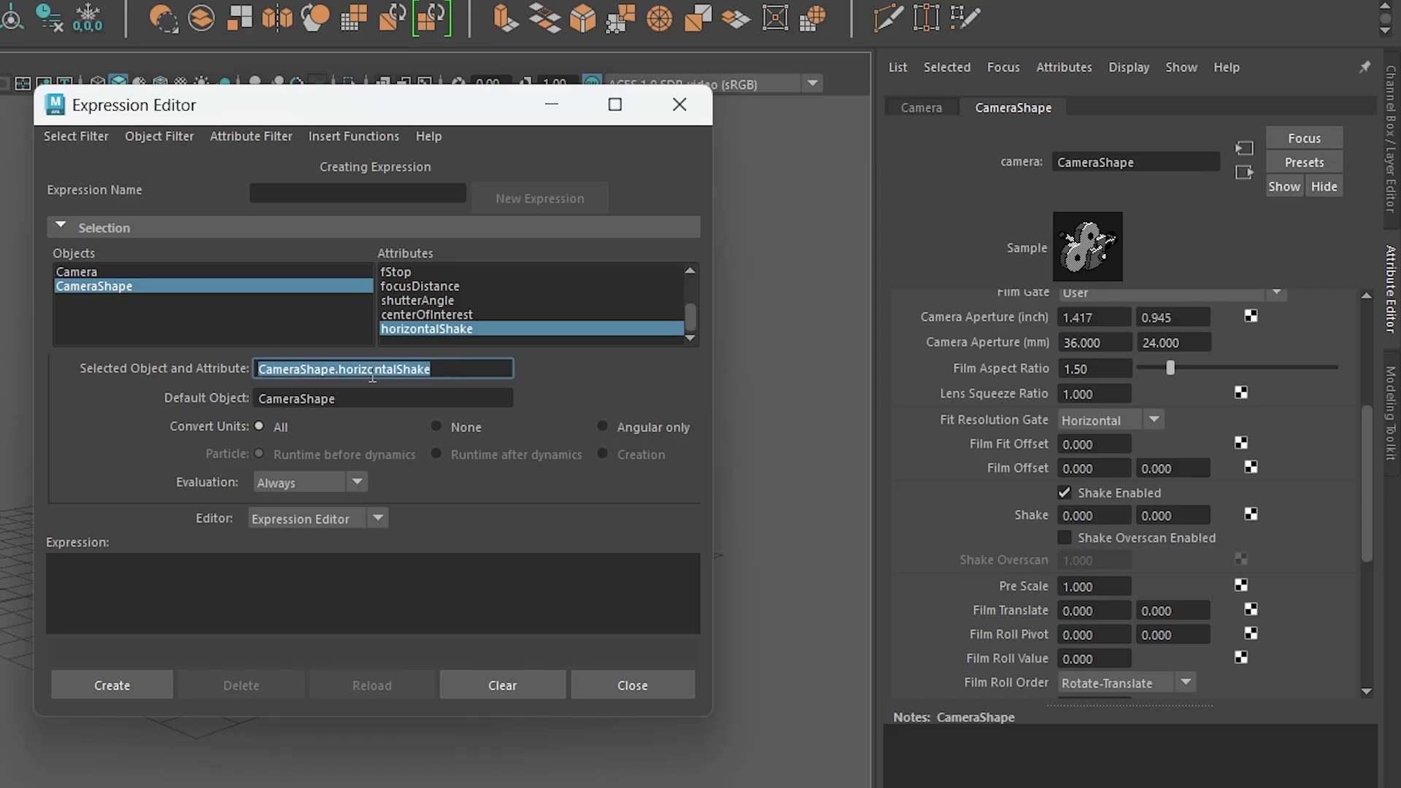
{"action": "left_click", "coordinate": [212, 586]}
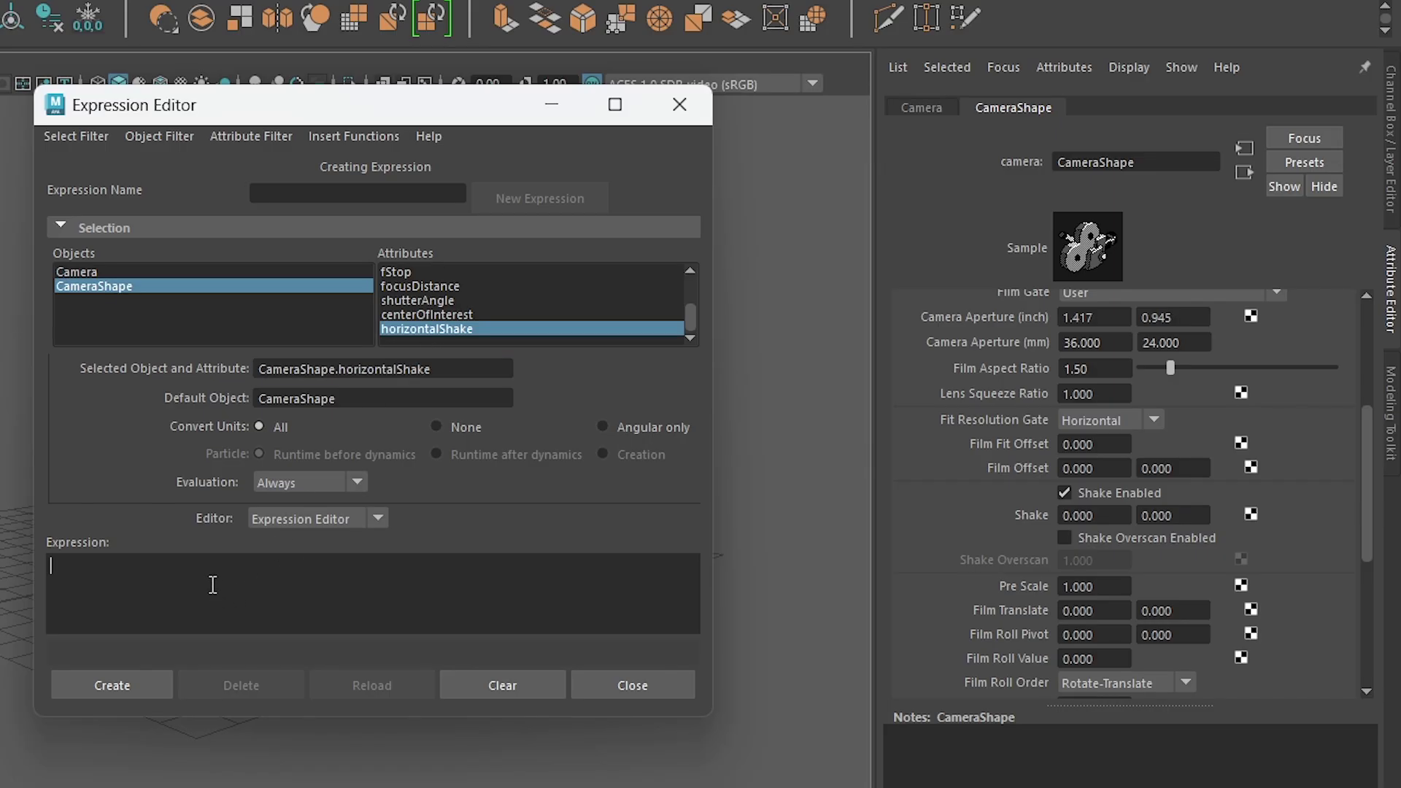
Write the expression CameraShape.horizontalShake=noise(frame*f)*a; using the pasted attribute name
{"action": "key", "text": "ctrl+v"}
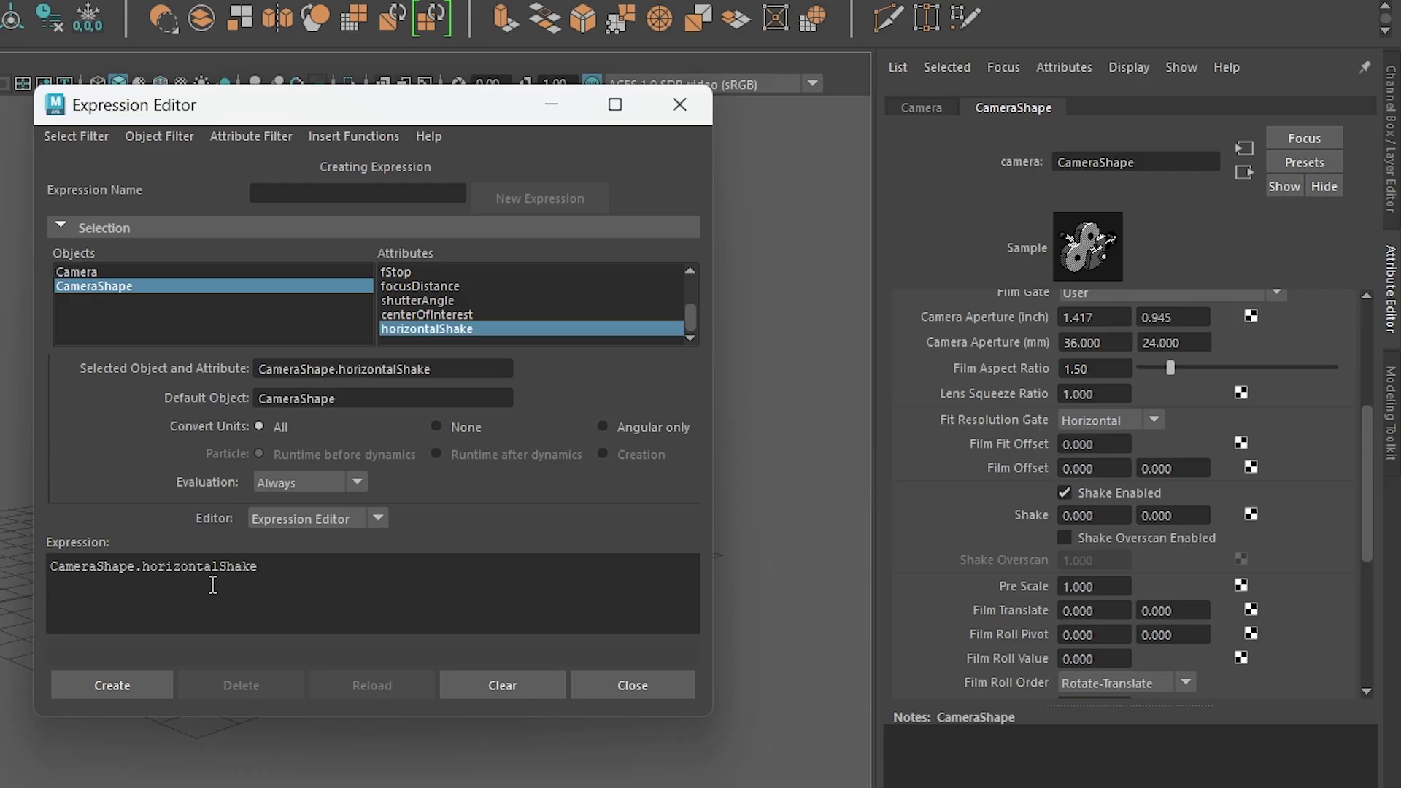
{"action": "type", "text": "="}
{"action": "type", "text": "no"}
{"action": "type", "text": "is"}
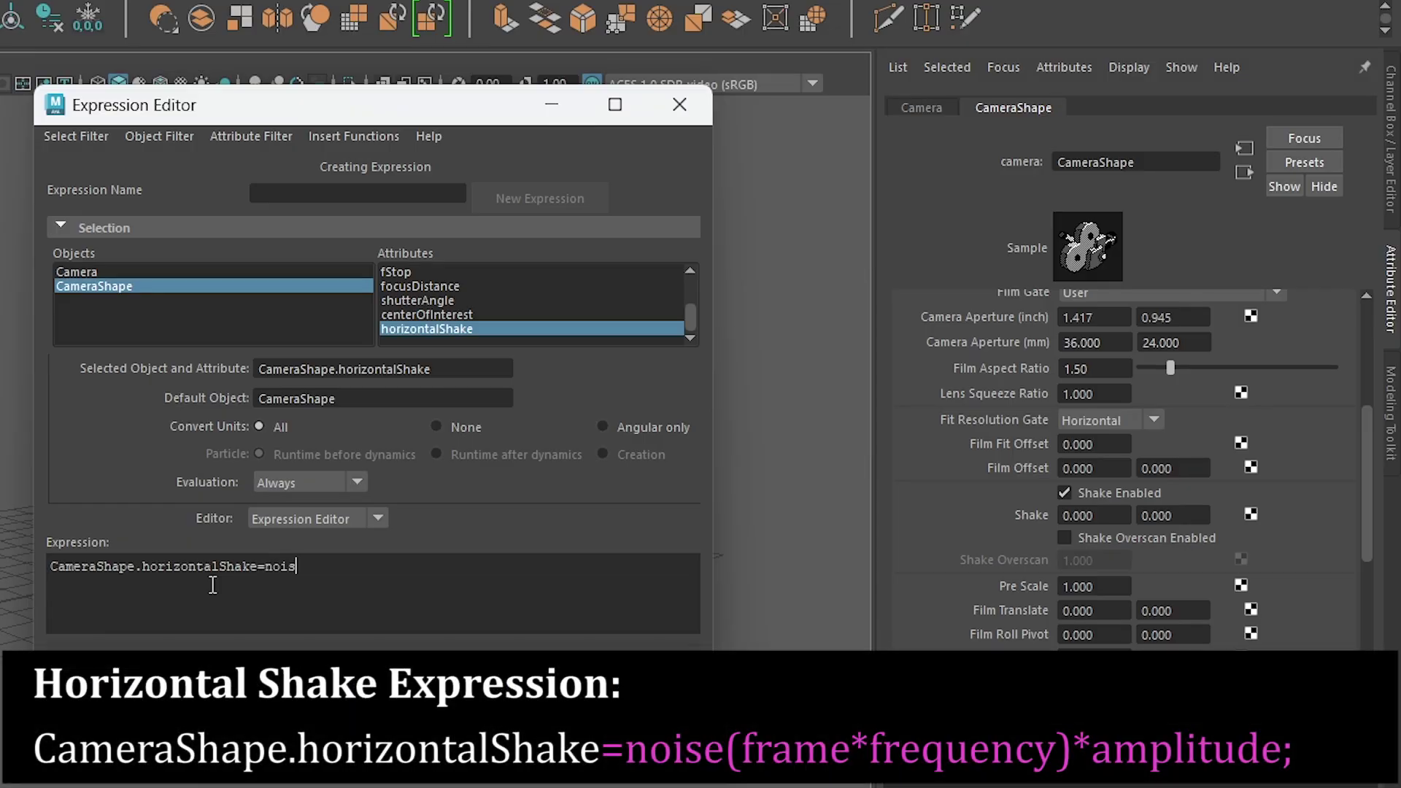
{"action": "type", "text": "e"}
{"action": "type", "text": "("}
{"action": "type", "text": "f"}
{"action": "type", "text": "rame"}
{"action": "type", "text": "*"}
{"action": "type", "text": "f"}
{"action": "type", "text": ")"}
{"action": "type", "text": "*"}
{"action": "type", "text": "a"}
{"action": "type", "text": ";"}
Replace f with 1 and a with 2, creating expression1 as noise(frame*1)*2
{"action": "double_click", "coordinate": [360, 567]}
{"action": "type", "text": "1"}
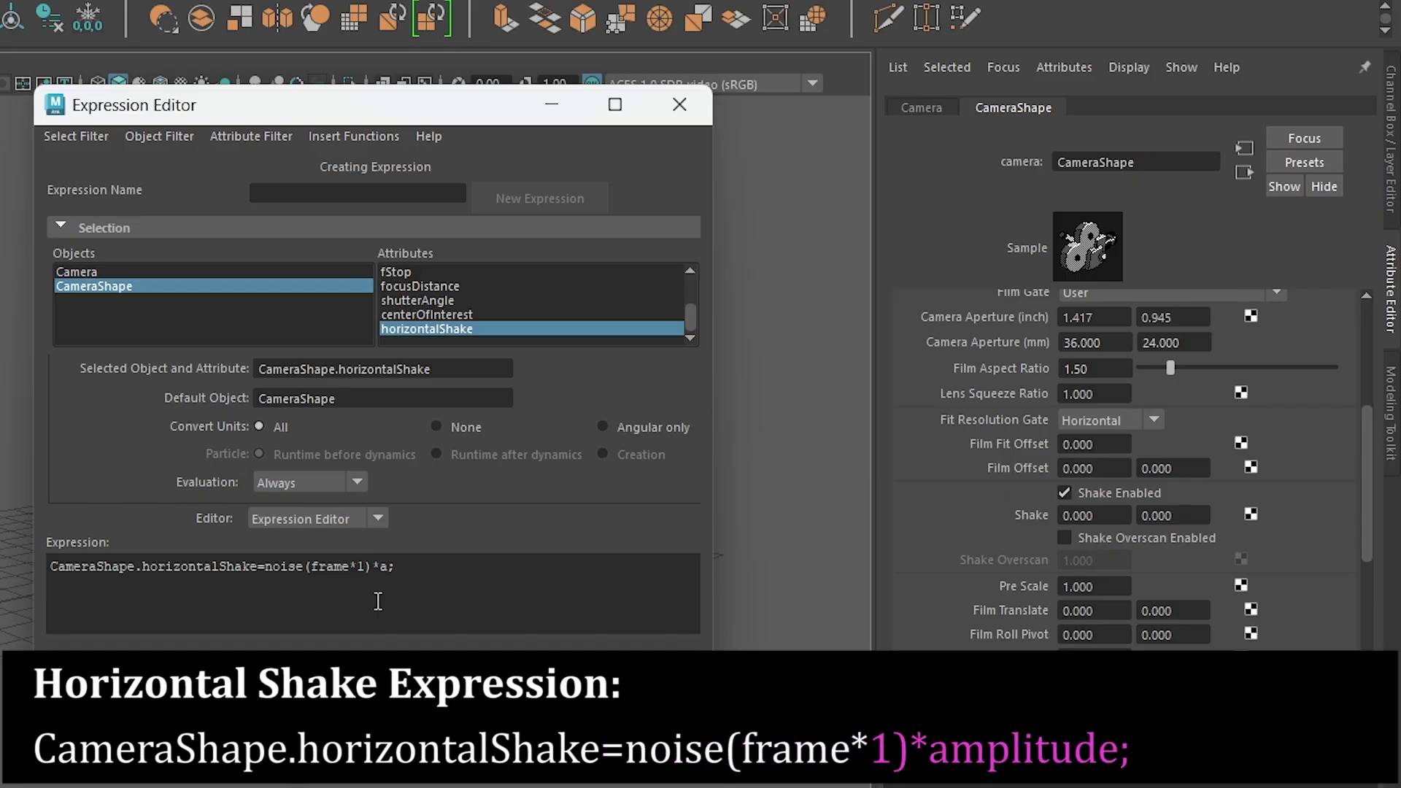
{"action": "double_click", "coordinate": [387, 567]}
{"action": "type", "text": "2"}
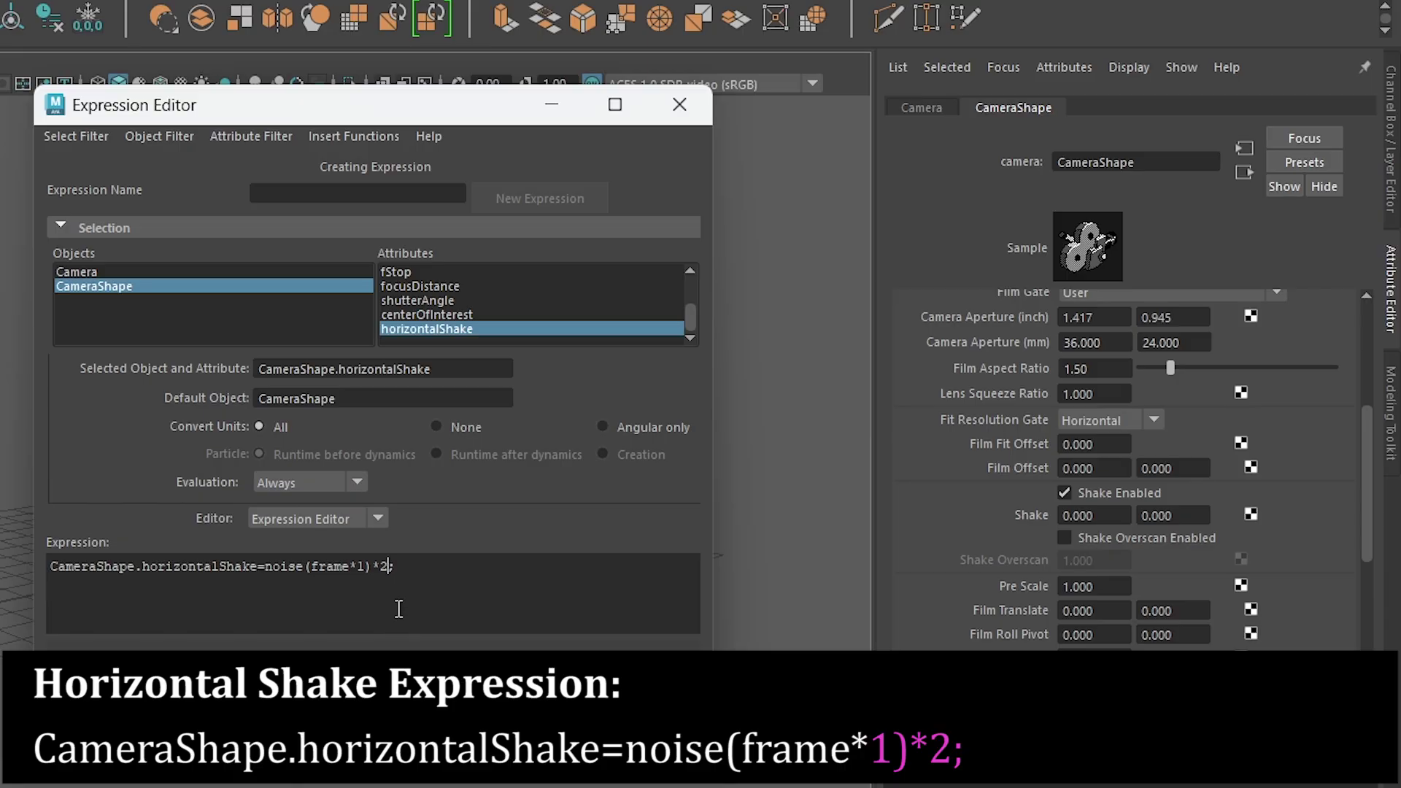
{"action": "left_click", "coordinate": [116, 682]}
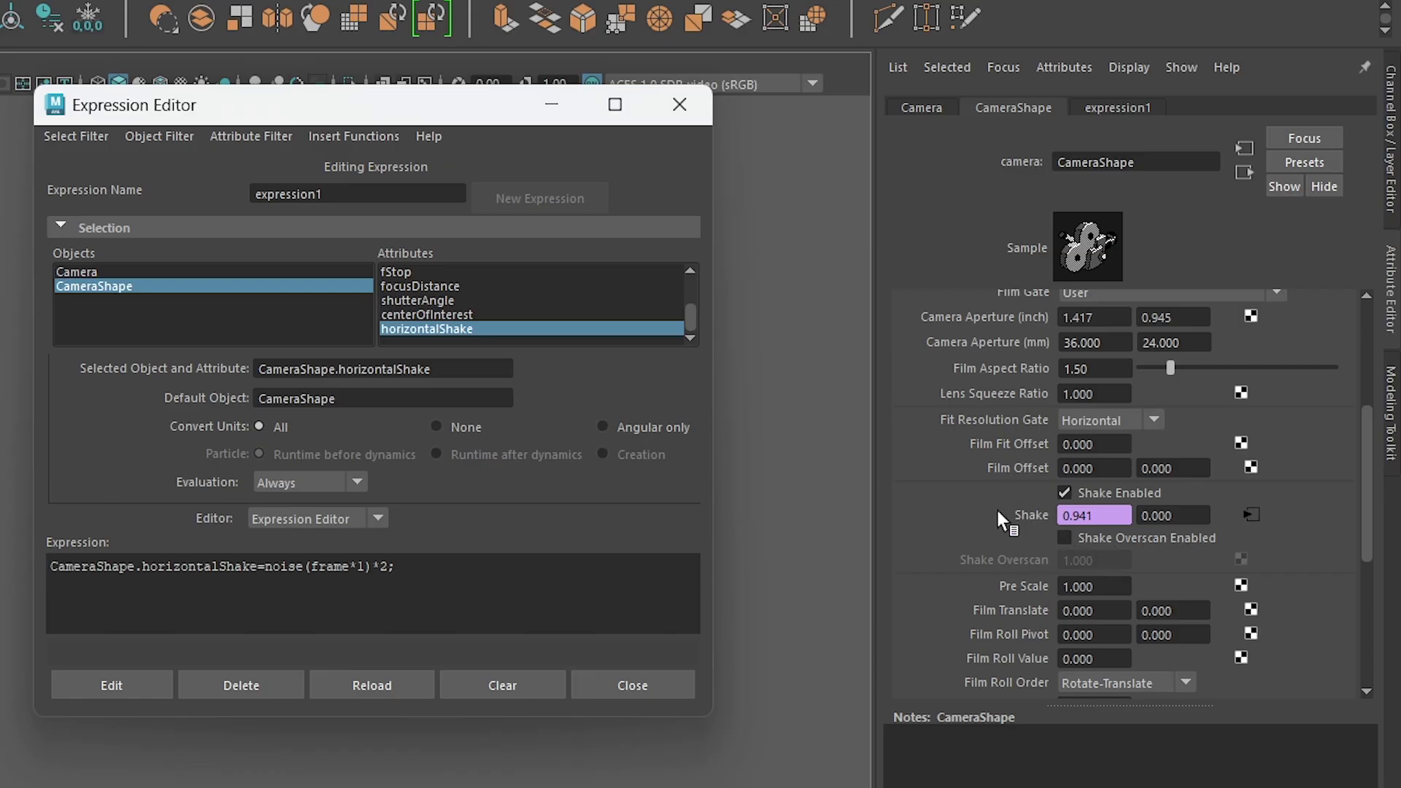
Close the Expression Editor, scrub and play the timeline to preview the shake, then bring up the Shake field's menu
{"action": "left_click", "coordinate": [683, 680]}
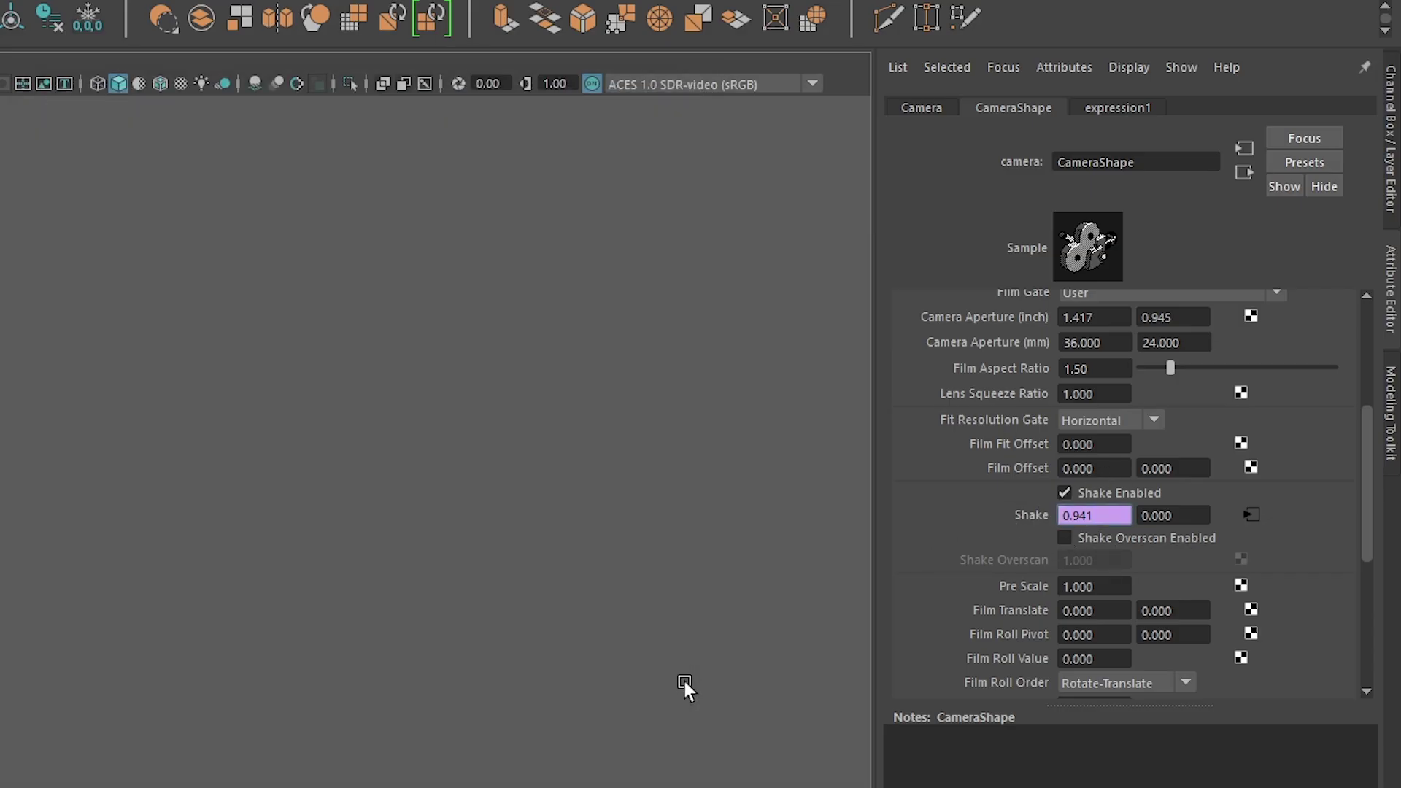
{"action": "mouse_move", "coordinate": [290, 708]}
{"action": "left_mouse_down"}
{"action": "mouse_move", "coordinate": [168, 742]}
{"action": "mouse_move", "coordinate": [585, 760]}
{"action": "mouse_move", "coordinate": [22, 760]}
{"action": "left_mouse_up"}
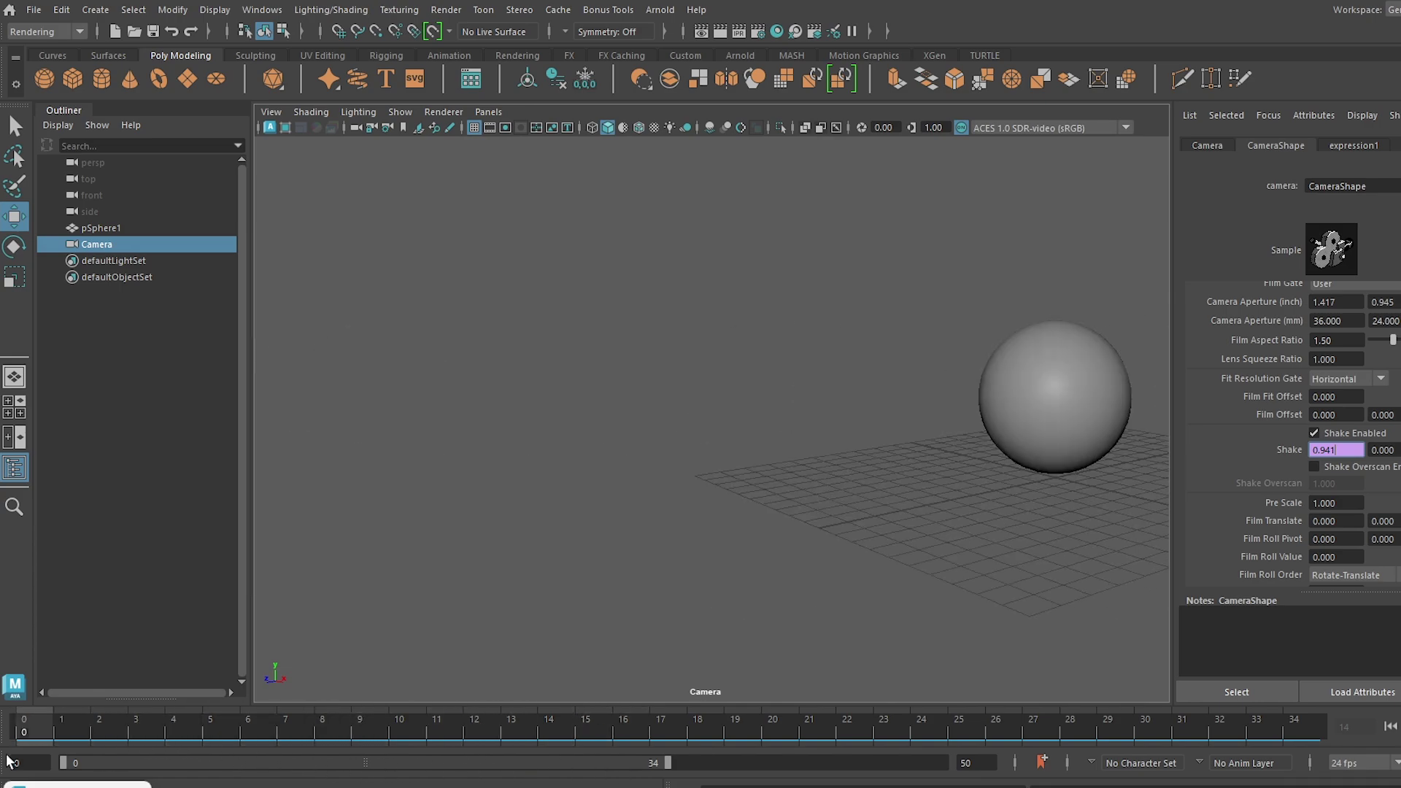
{"action": "key", "text": "alt+v"}
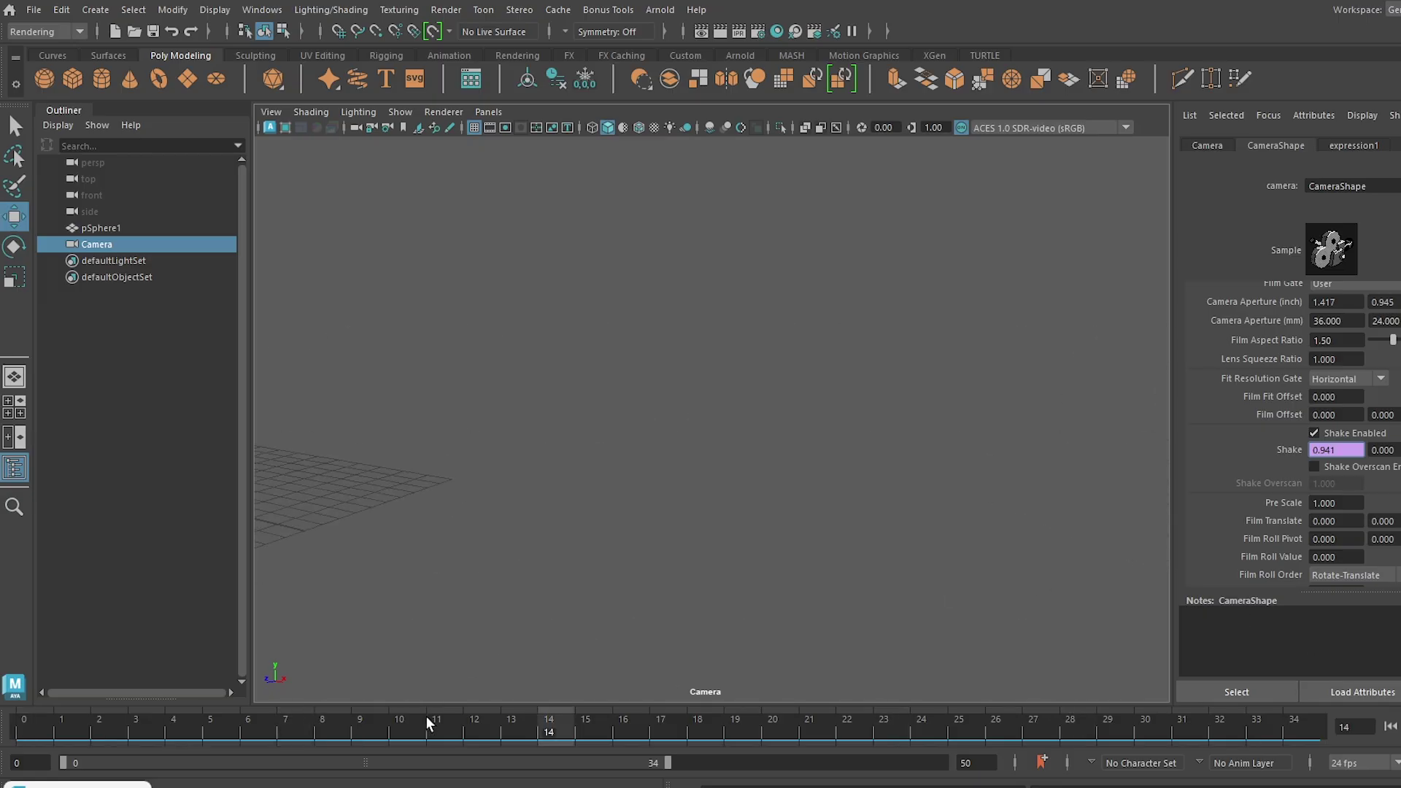
{"action": "left_click_drag", "start_coordinate": [428, 730], "coordinate": [102, 732]}
{"action": "right_click", "coordinate": [1325, 450]}
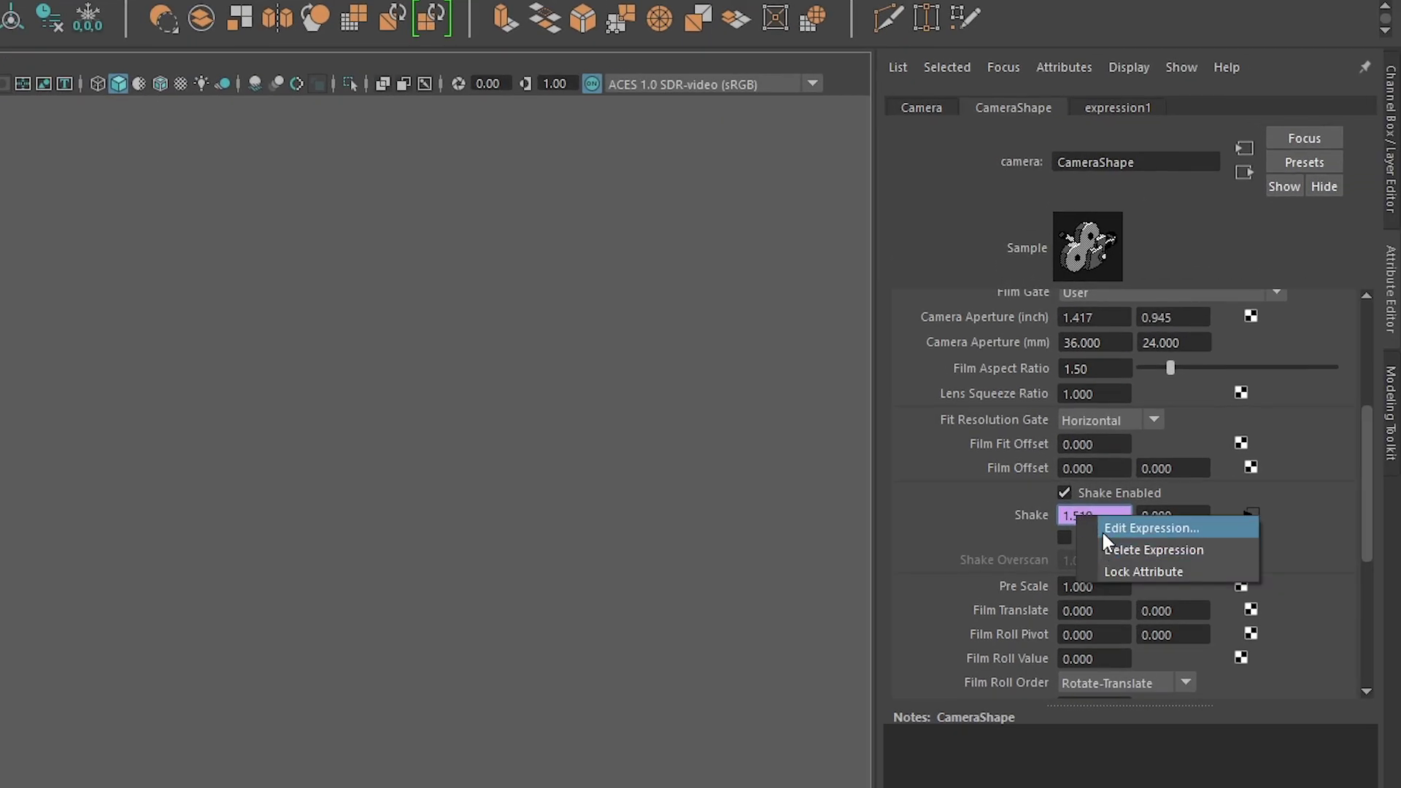
Change expression1 to noise(frame*.2)*2, close the editor, and scrub back to frame 1
{"action": "left_click", "coordinate": [1101, 529]}
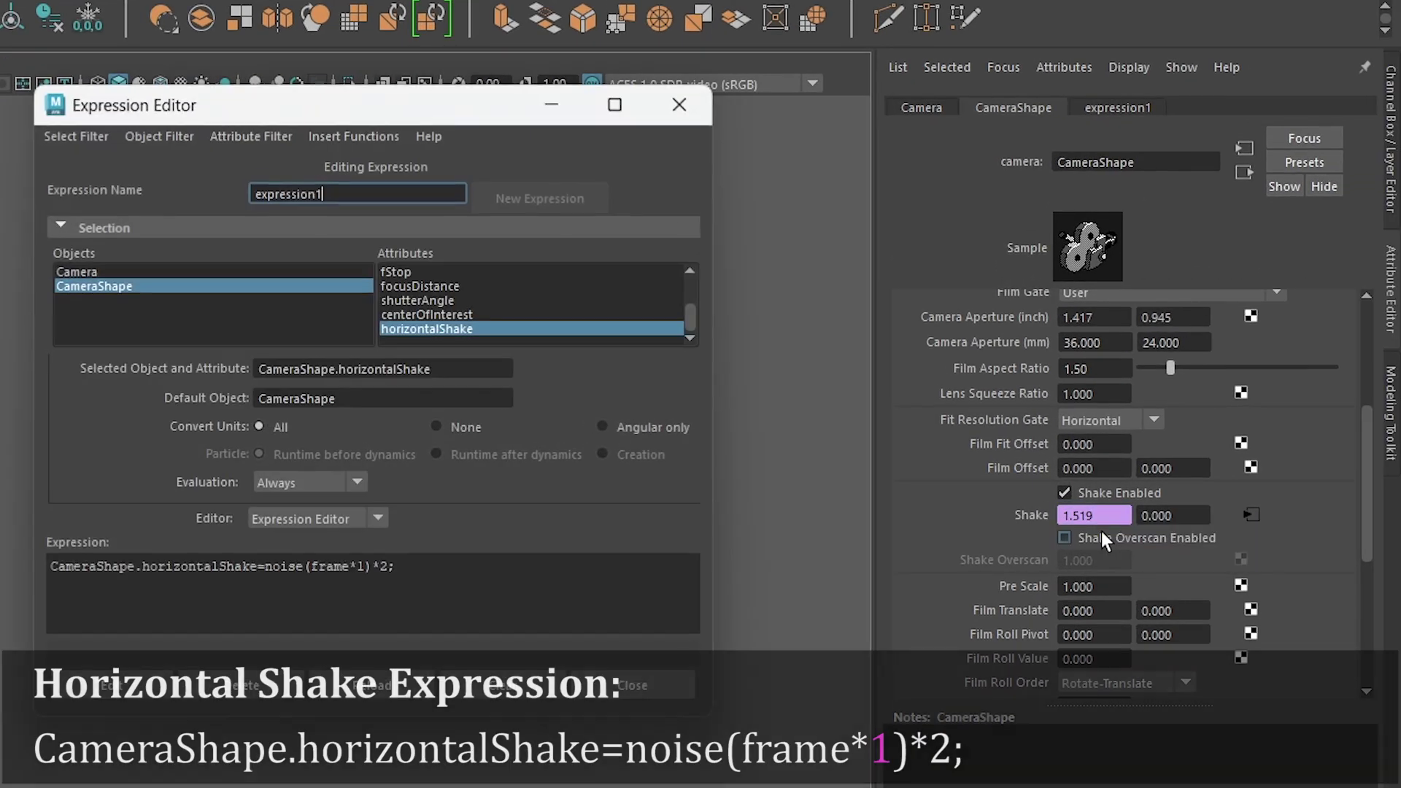
{"action": "double_click", "coordinate": [360, 567]}
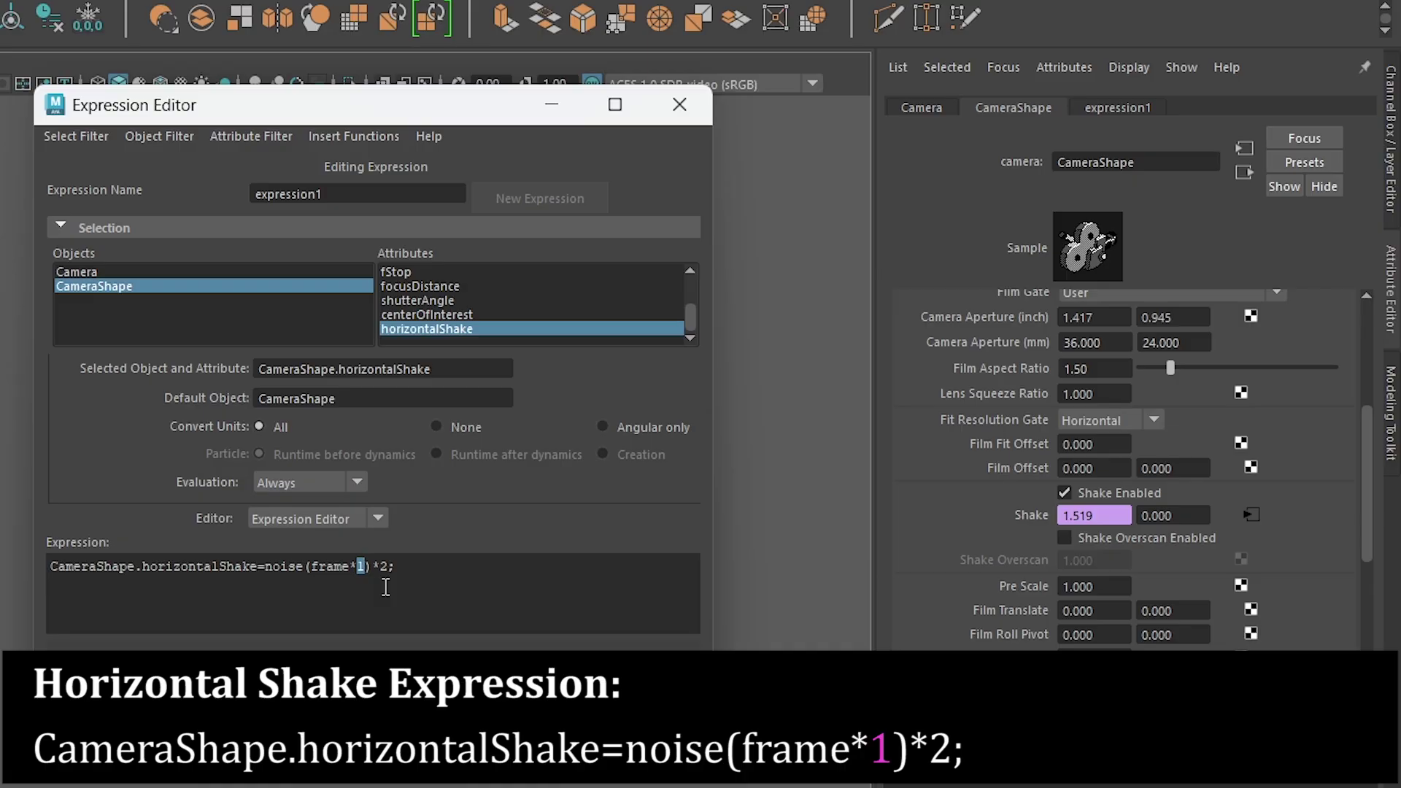
{"action": "type", "text": "."}
{"action": "type", "text": "2"}
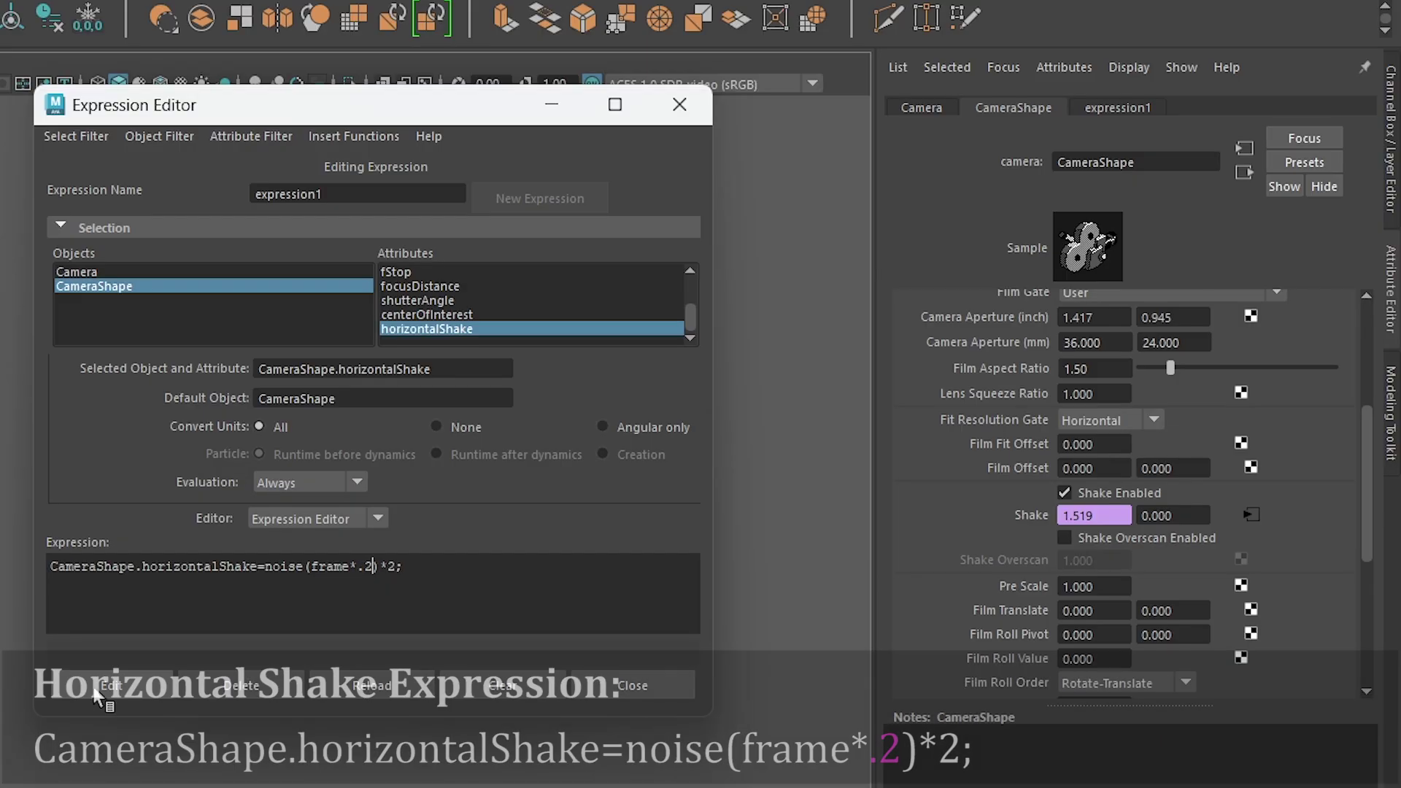
{"action": "left_click", "coordinate": [91, 687]}
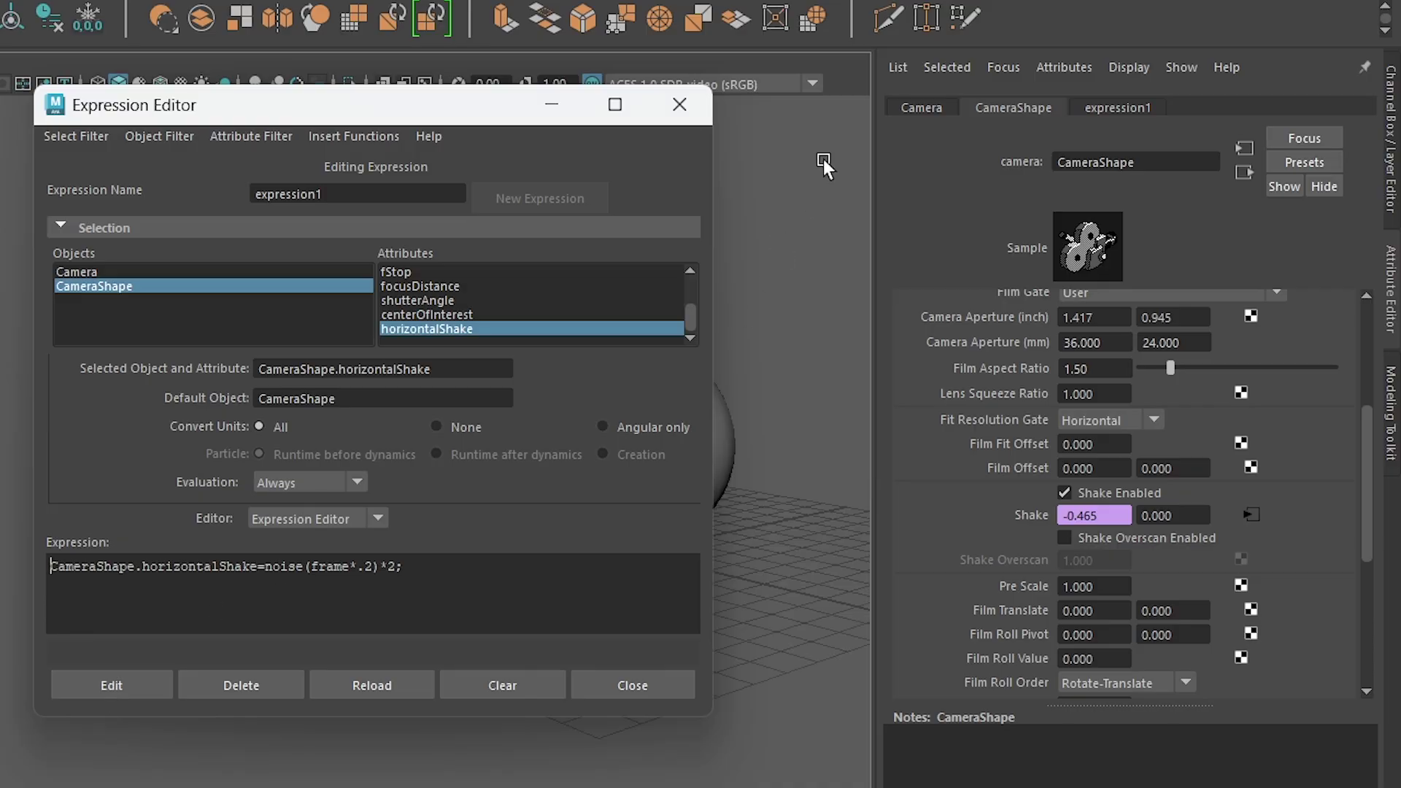
{"action": "left_click", "coordinate": [680, 104]}
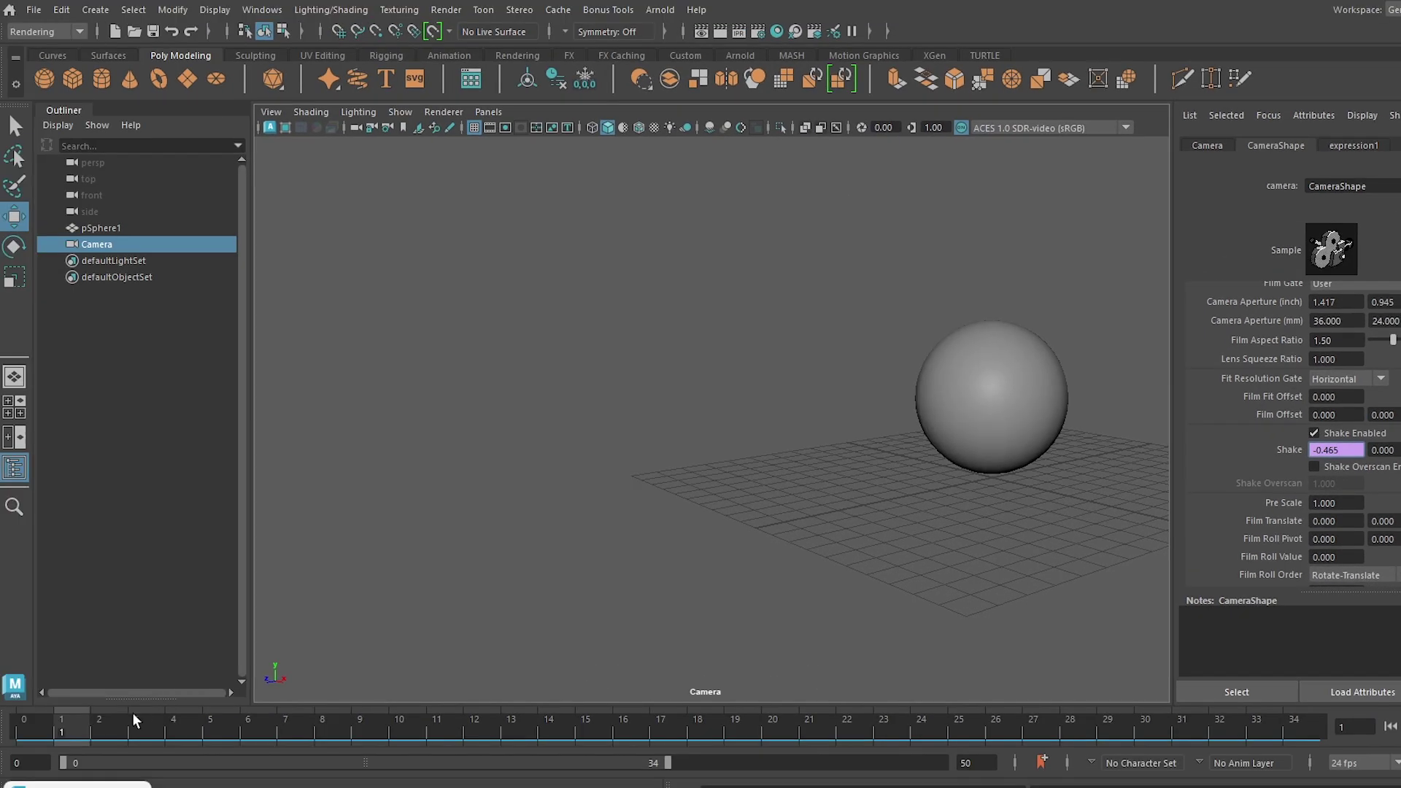
{"action": "left_click_drag", "start_coordinate": [136, 722], "coordinate": [84, 730]}
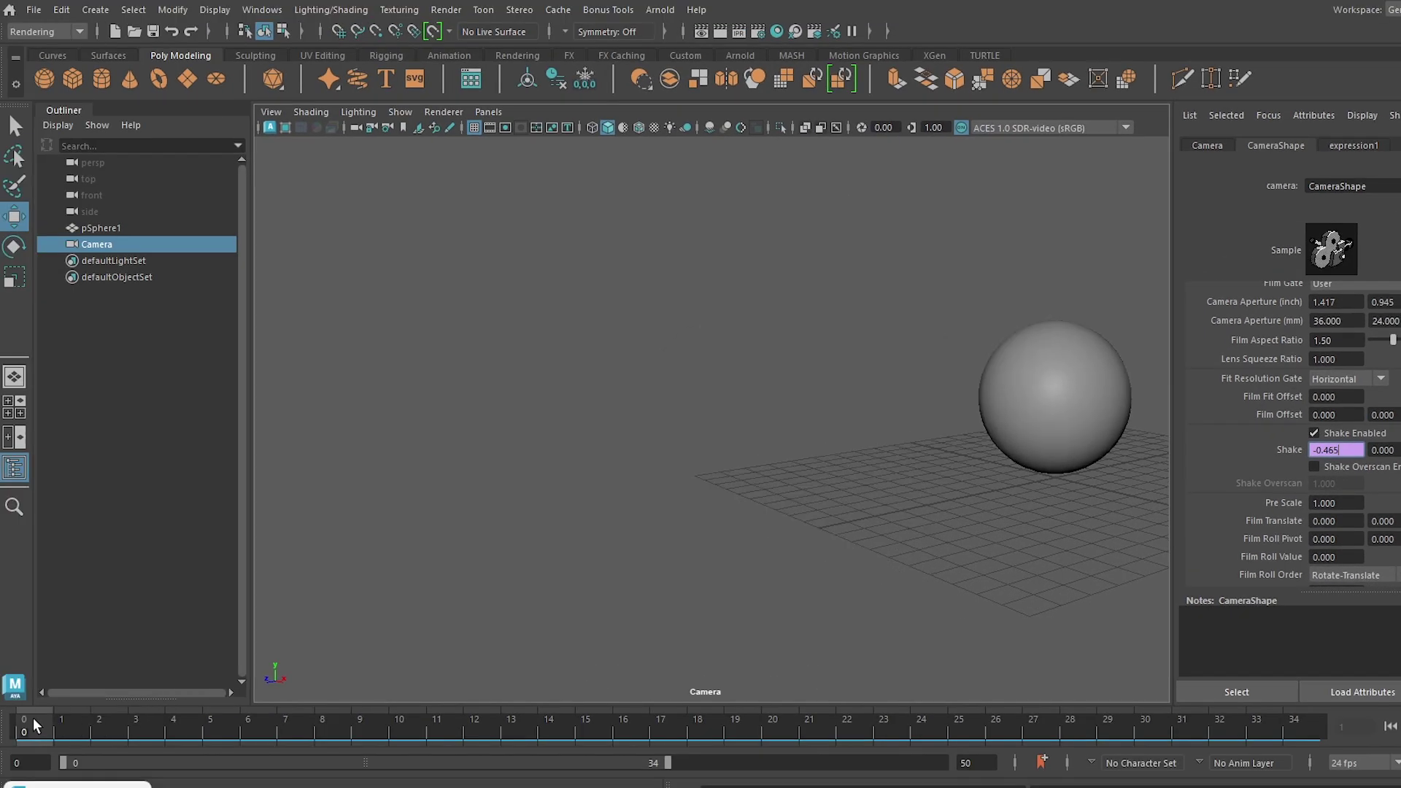
Play the animation twice to watch the slower horizontal camera shake
{"action": "key", "text": "alt+v"}
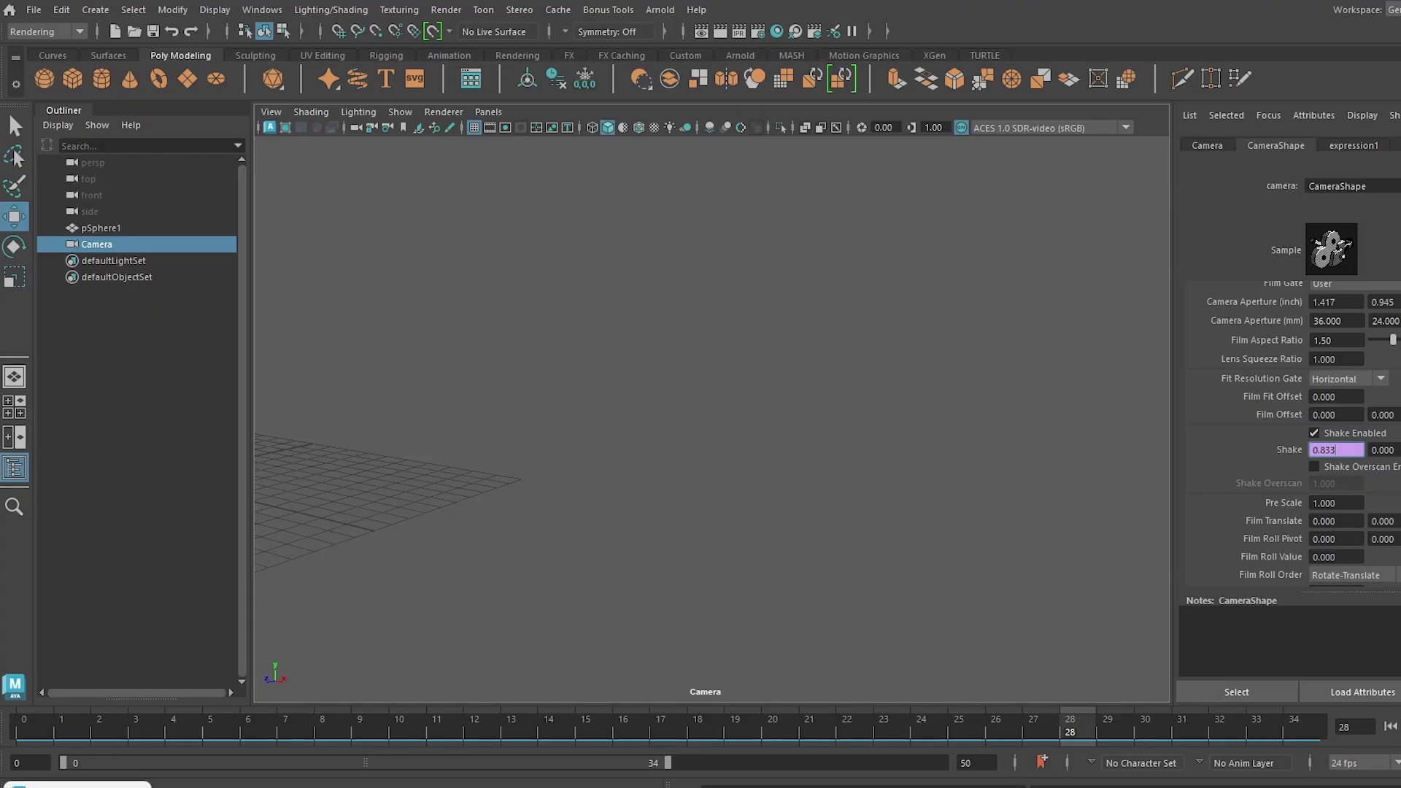
{"action": "key", "text": "alt+v"}
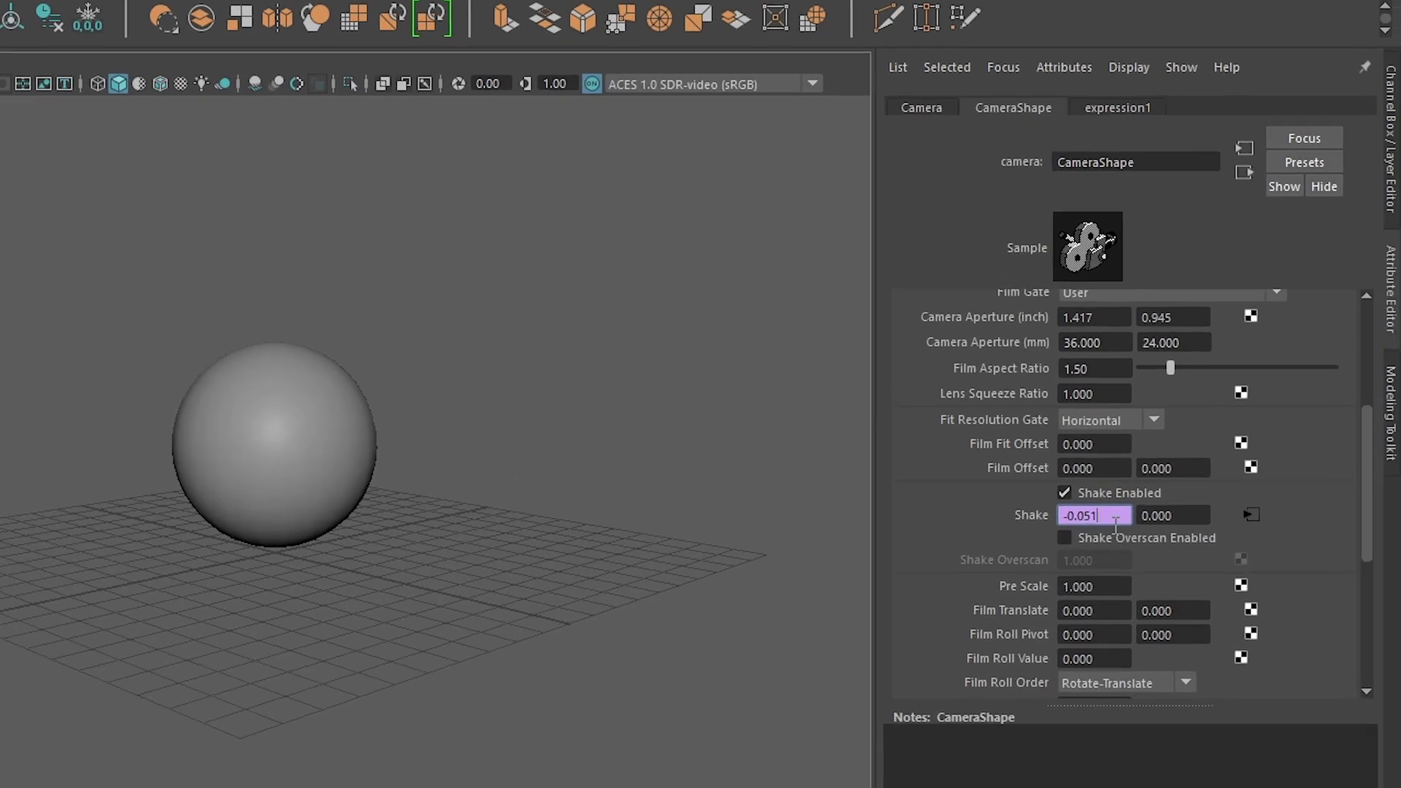
Edit expression1 to lower the shake amplitude from 2 to .3 and close the editor
{"action": "right_click", "coordinate": [1105, 514]}
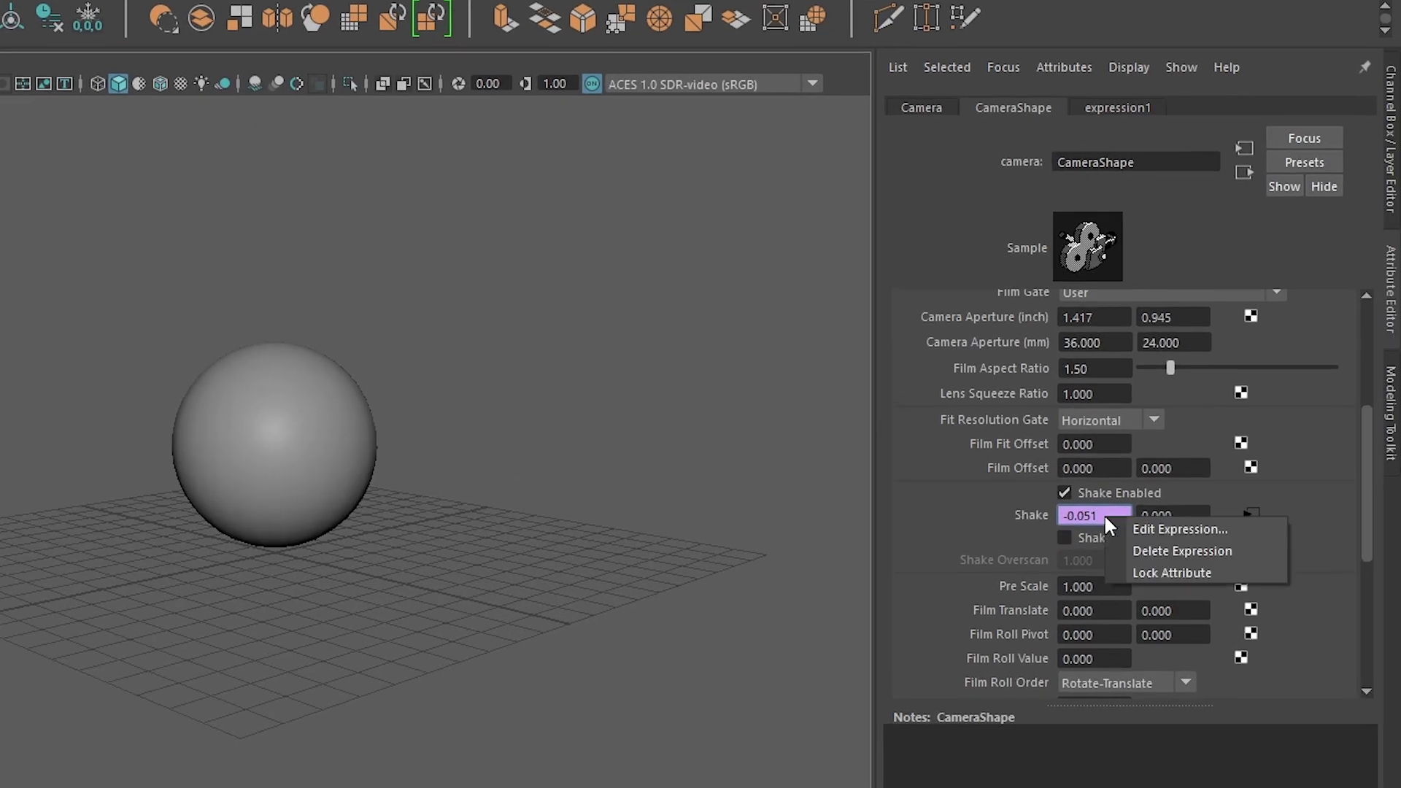
{"action": "left_click", "coordinate": [1124, 529]}
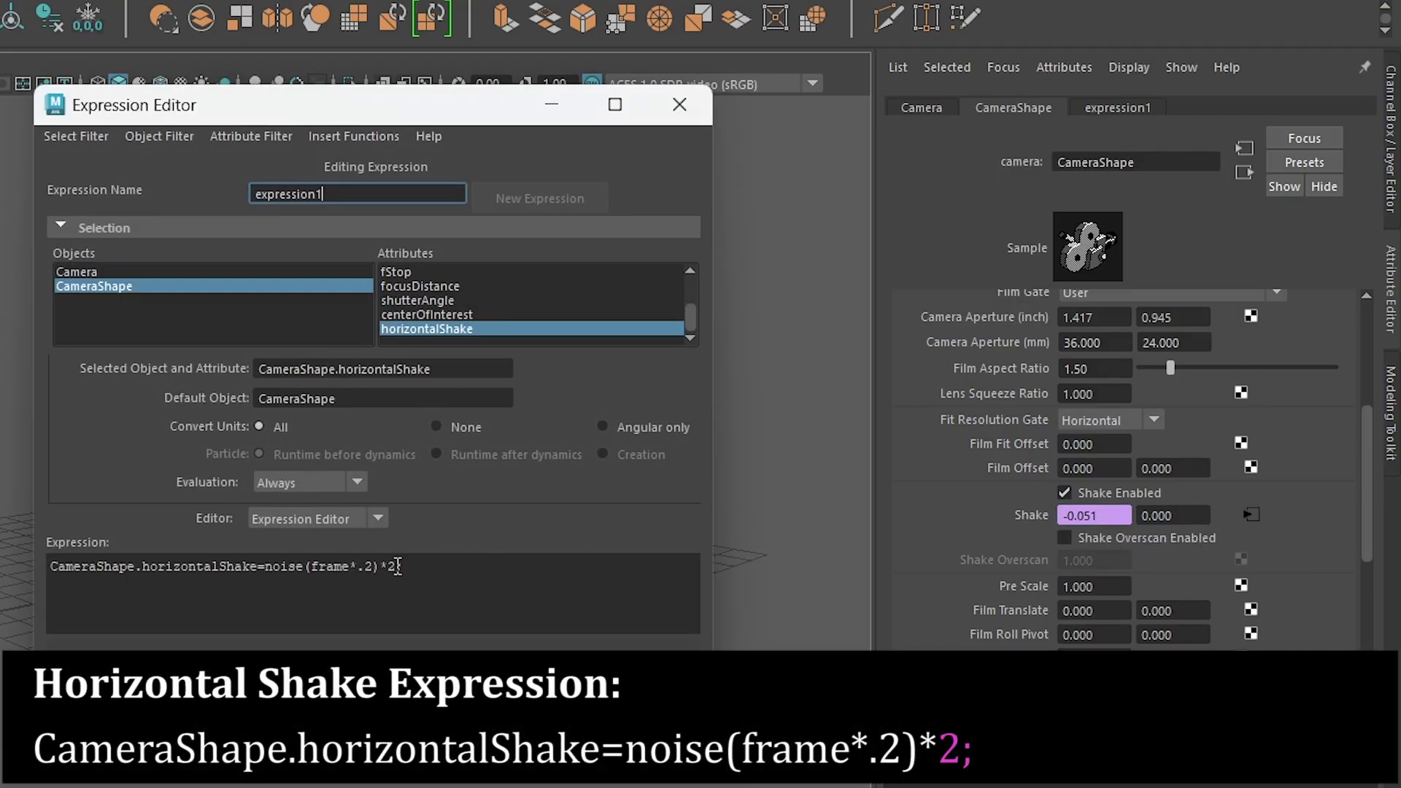
{"action": "double_click", "coordinate": [391, 566]}
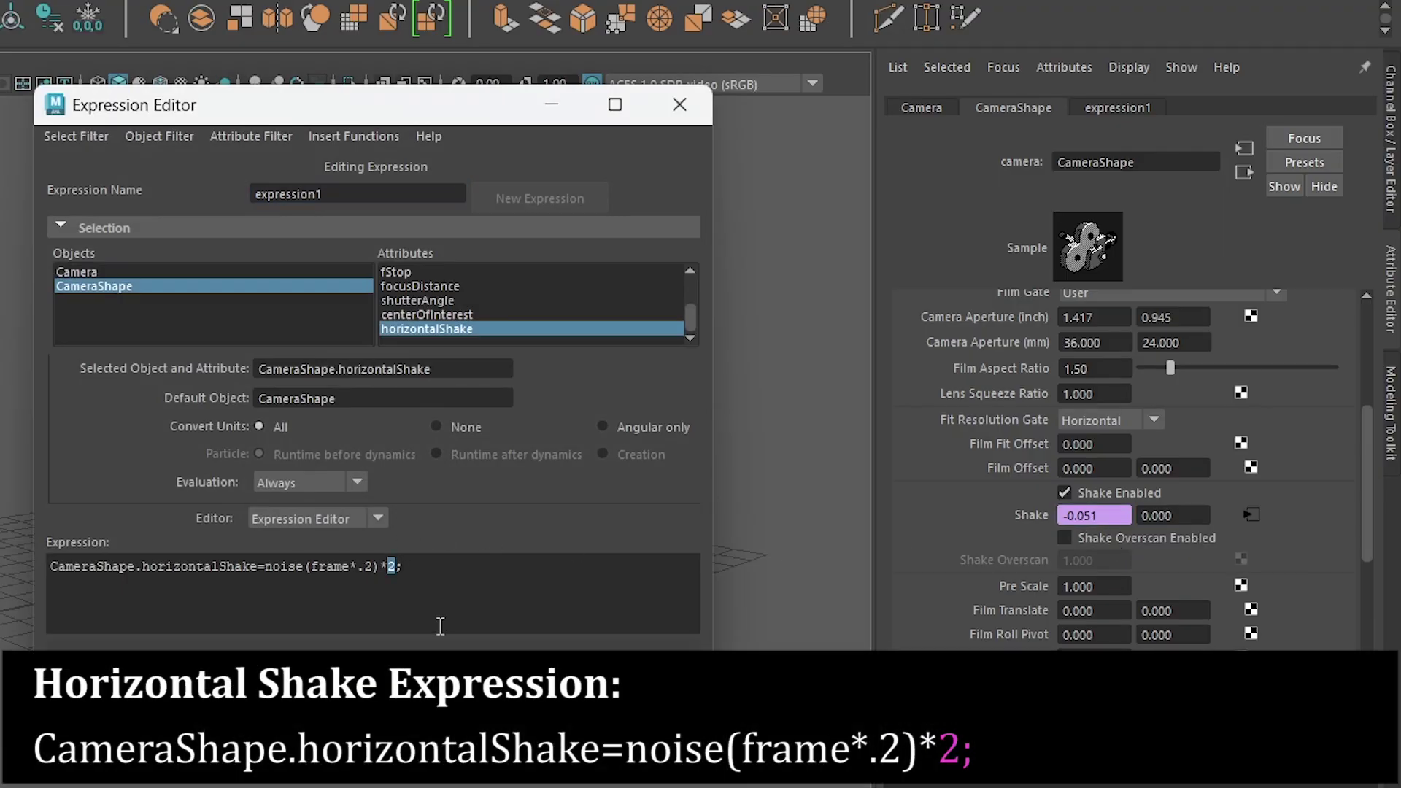
{"action": "type", "text": "."}
{"action": "type", "text": "3"}
{"action": "left_click", "coordinate": [134, 689]}
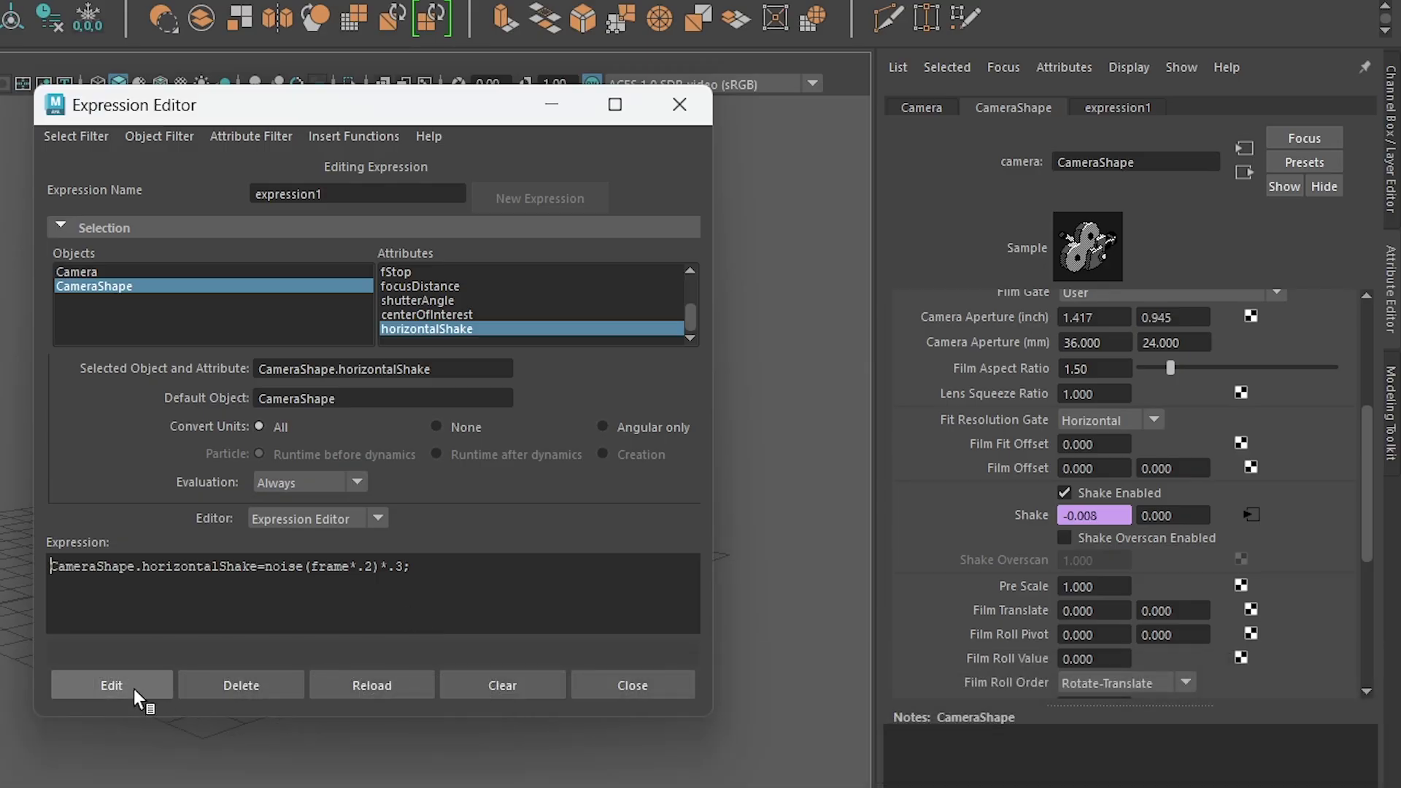
{"action": "left_click", "coordinate": [666, 111]}
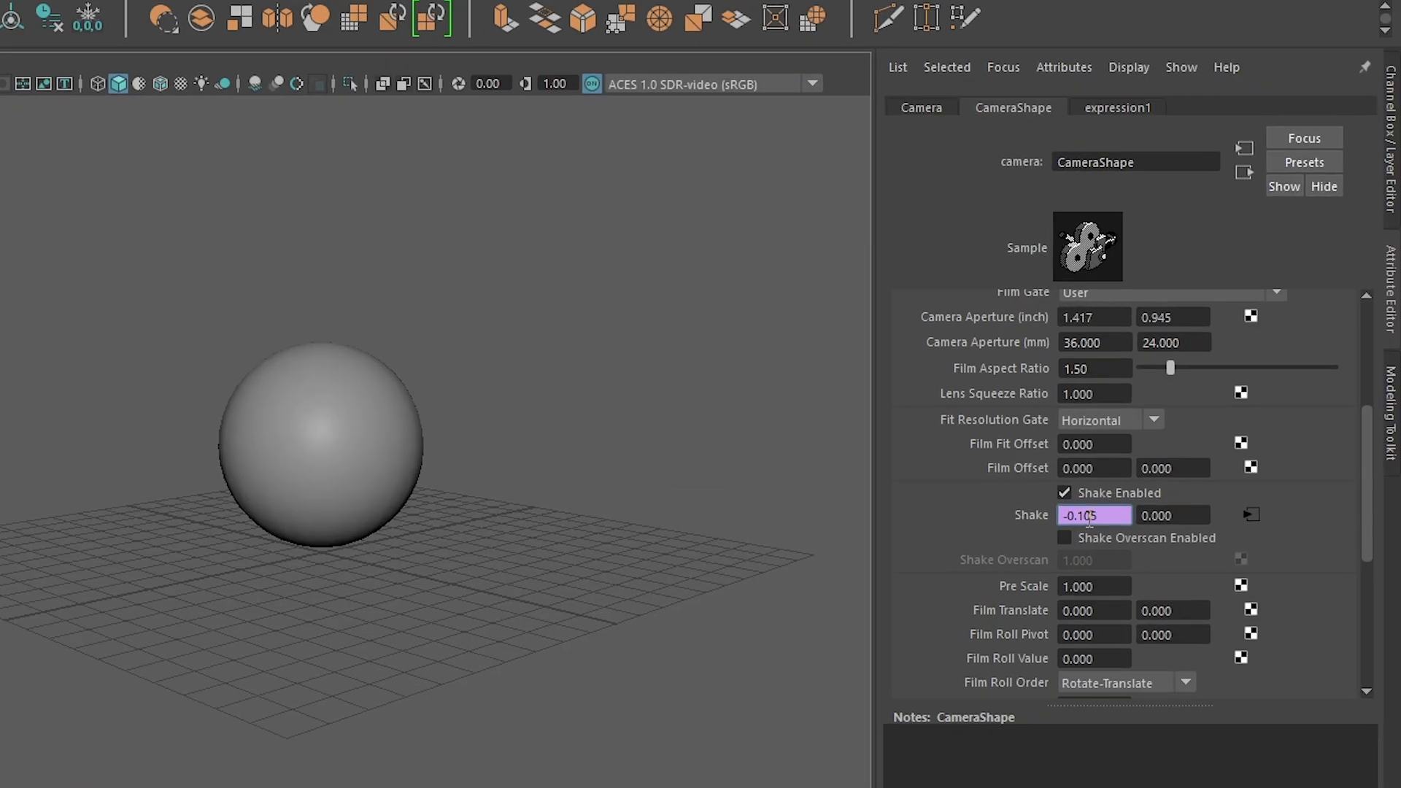
Reduce the horizontal shake expression's amplitude from .3 to .03
{"action": "right_click", "coordinate": [1090, 517]}
{"action": "left_click", "coordinate": [1109, 529]}
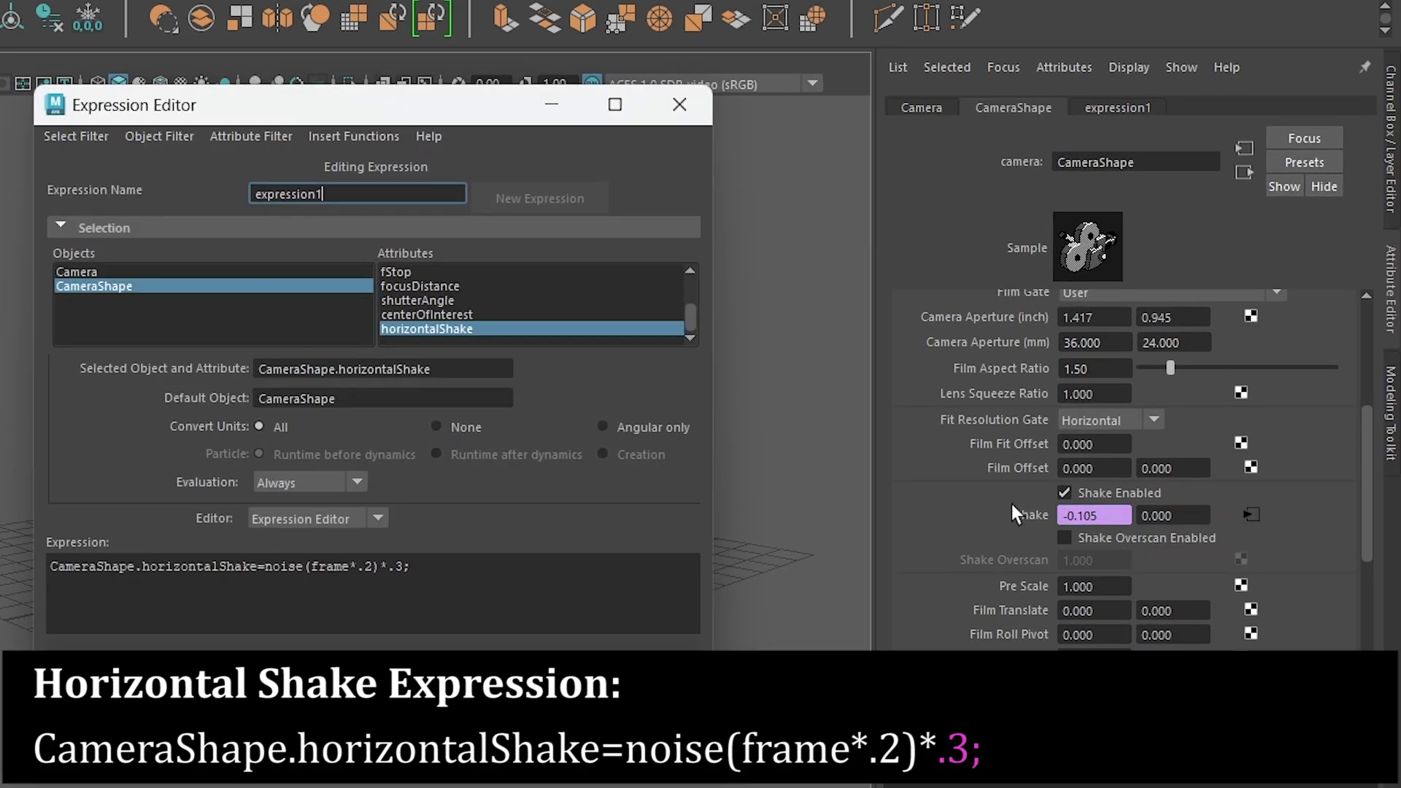
{"action": "left_click", "coordinate": [369, 567]}
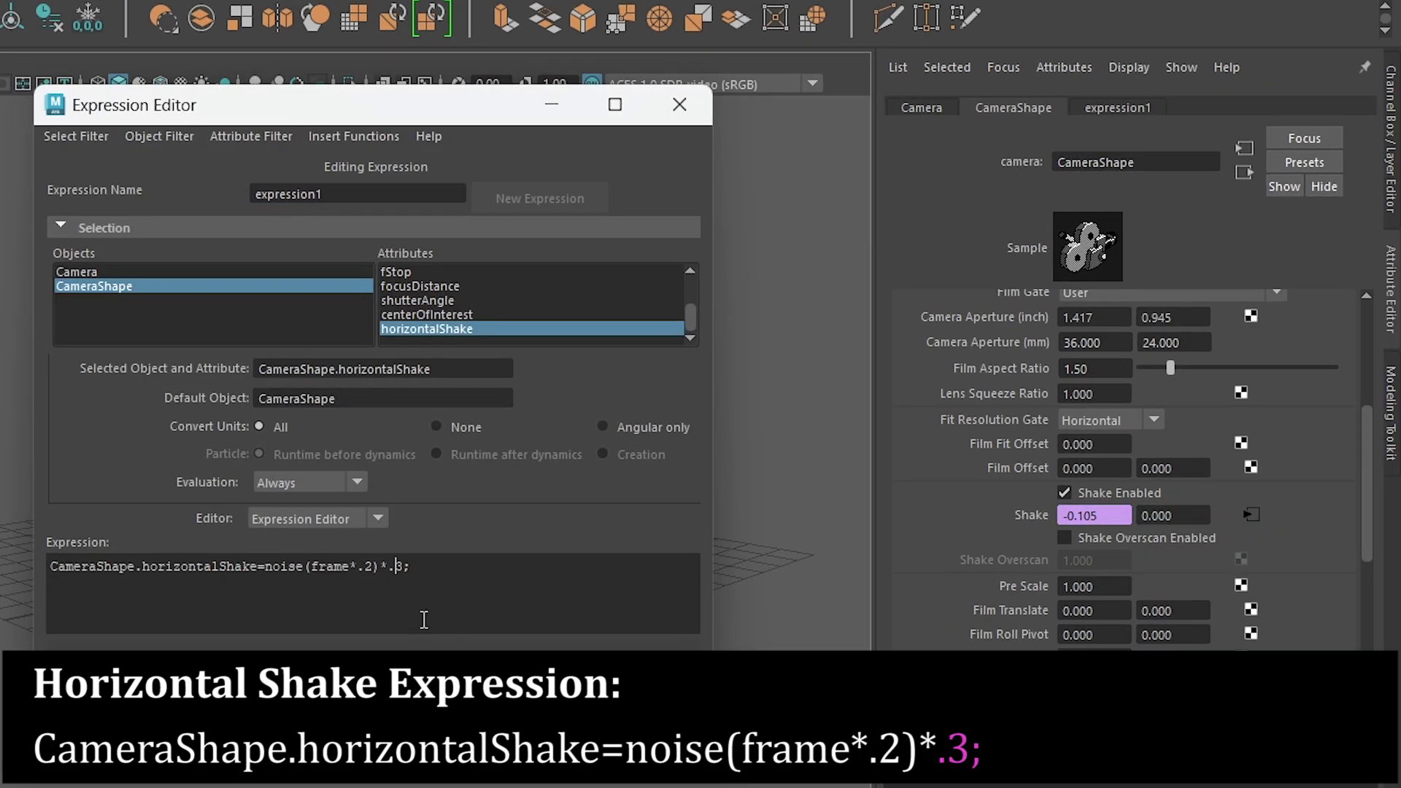
{"action": "type", "text": "0"}
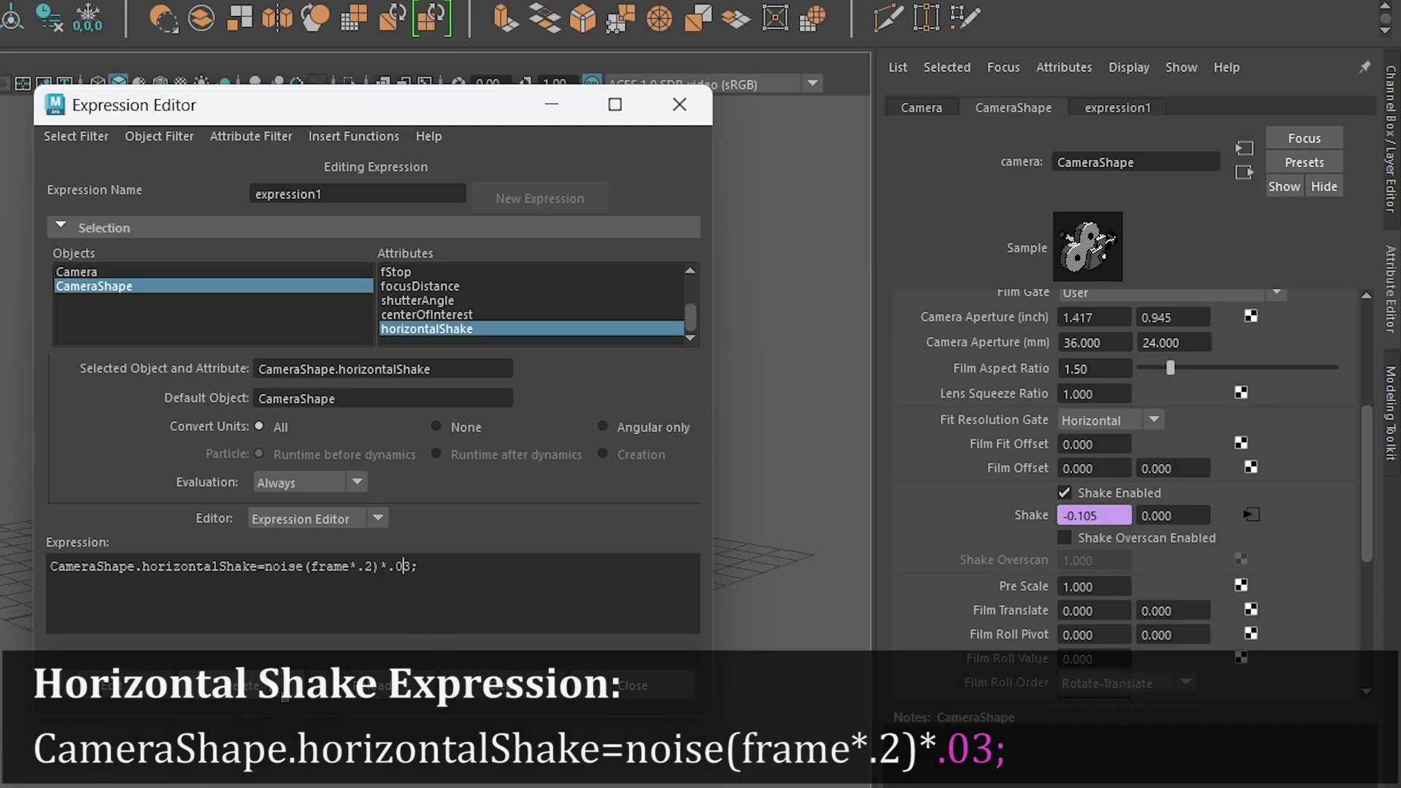
{"action": "left_click", "coordinate": [132, 684]}
{"action": "left_click", "coordinate": [688, 93]}
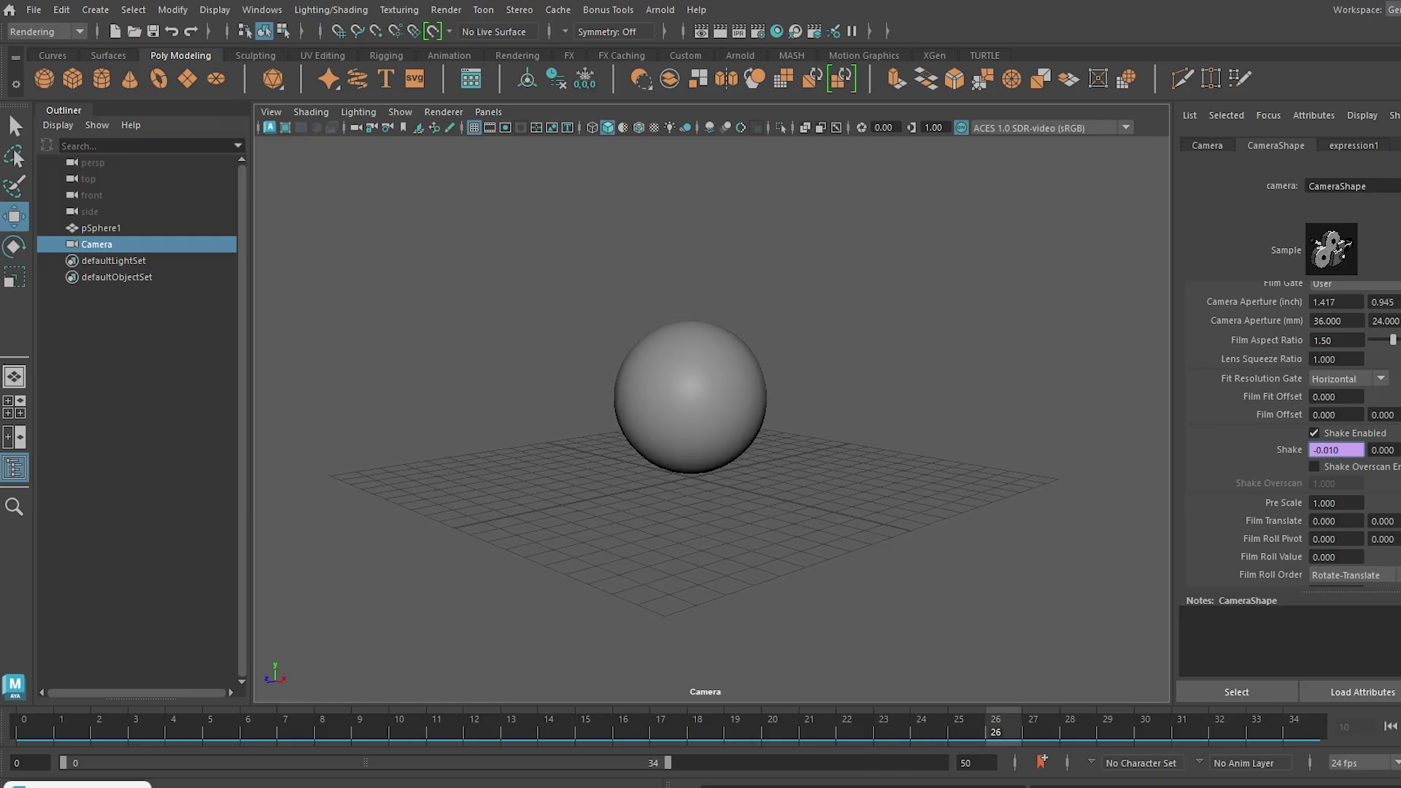
Slow the horizontal shake noise frequency to frame*.05, giving noise(frame*.05)*.03
{"action": "right_click", "coordinate": [1330, 457]}
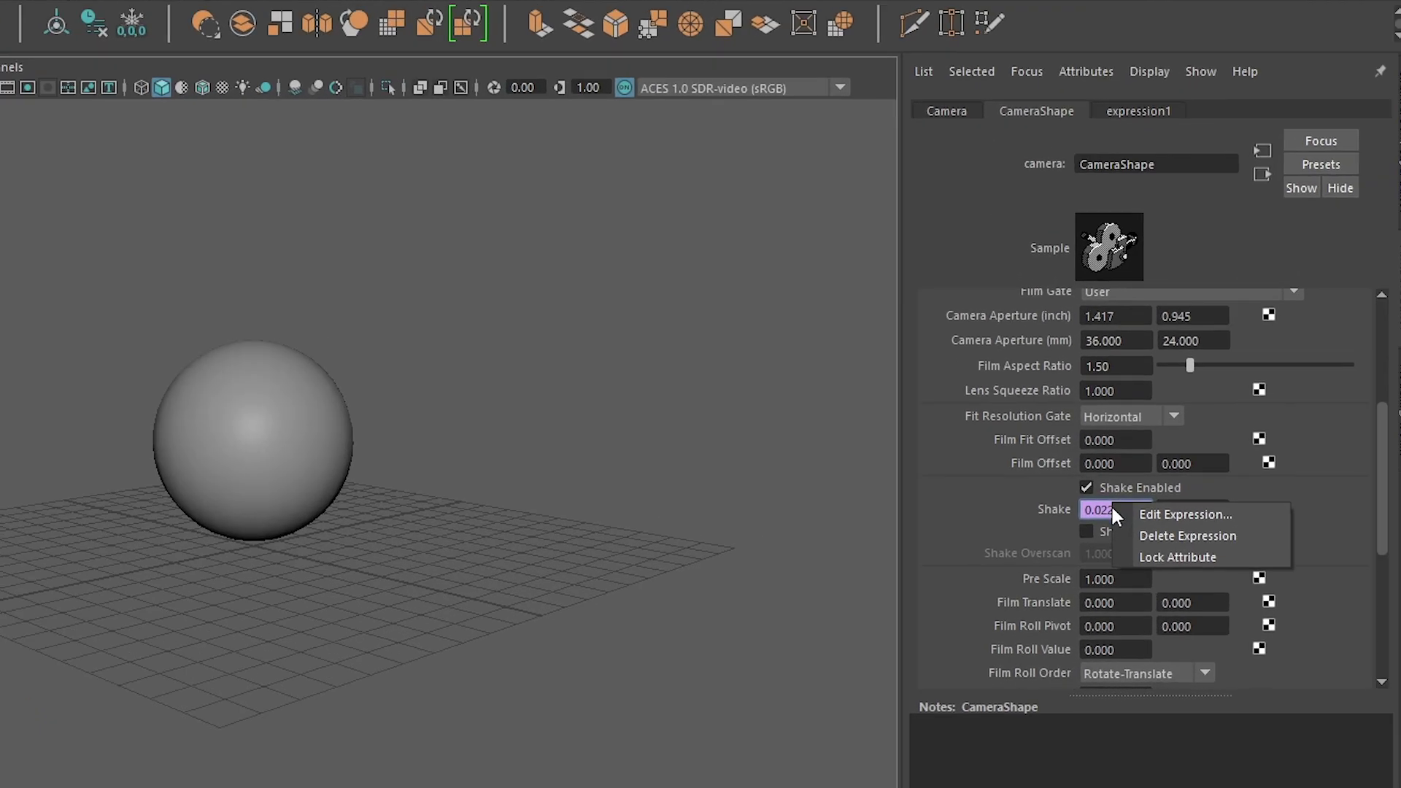
{"action": "left_click", "coordinate": [1350, 461]}
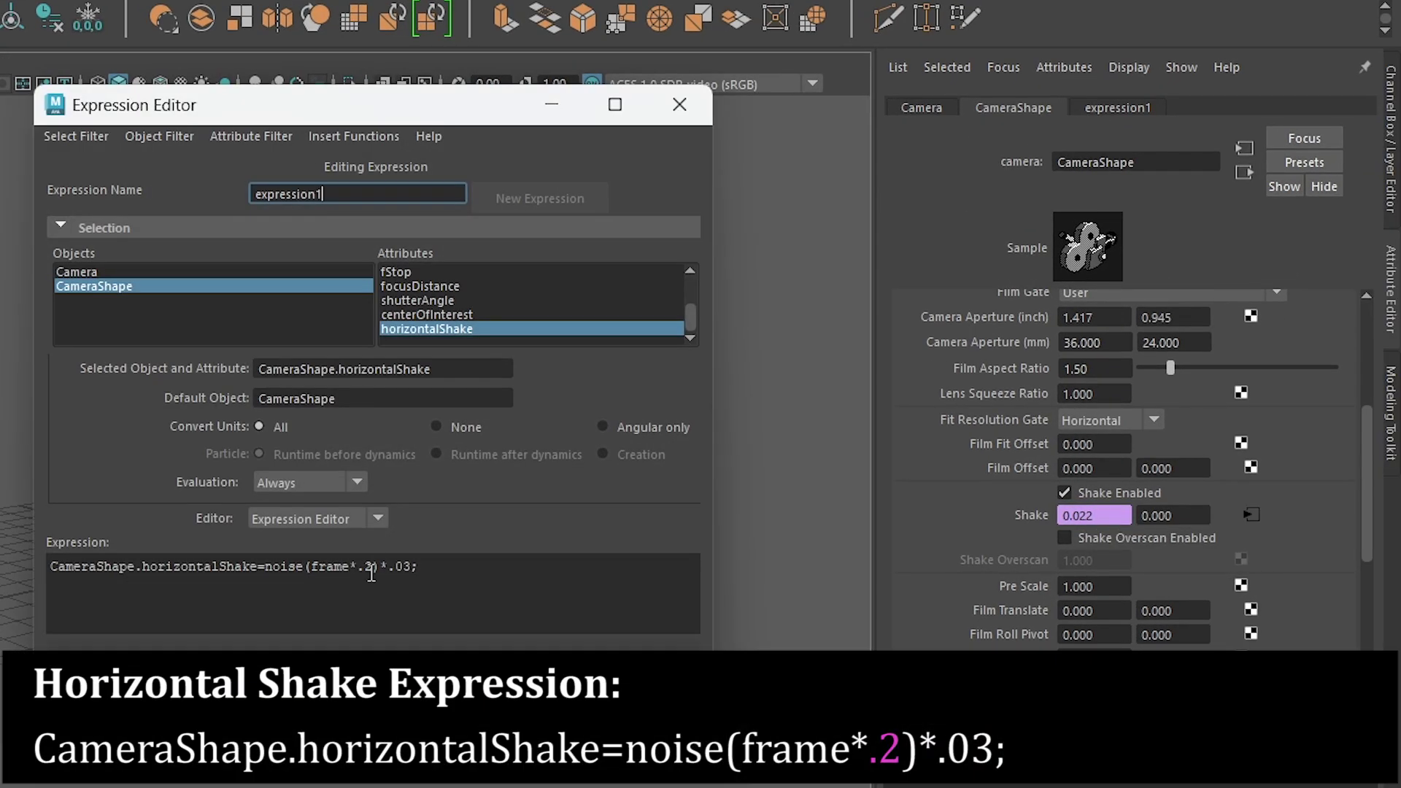
{"action": "double_click", "coordinate": [370, 568]}
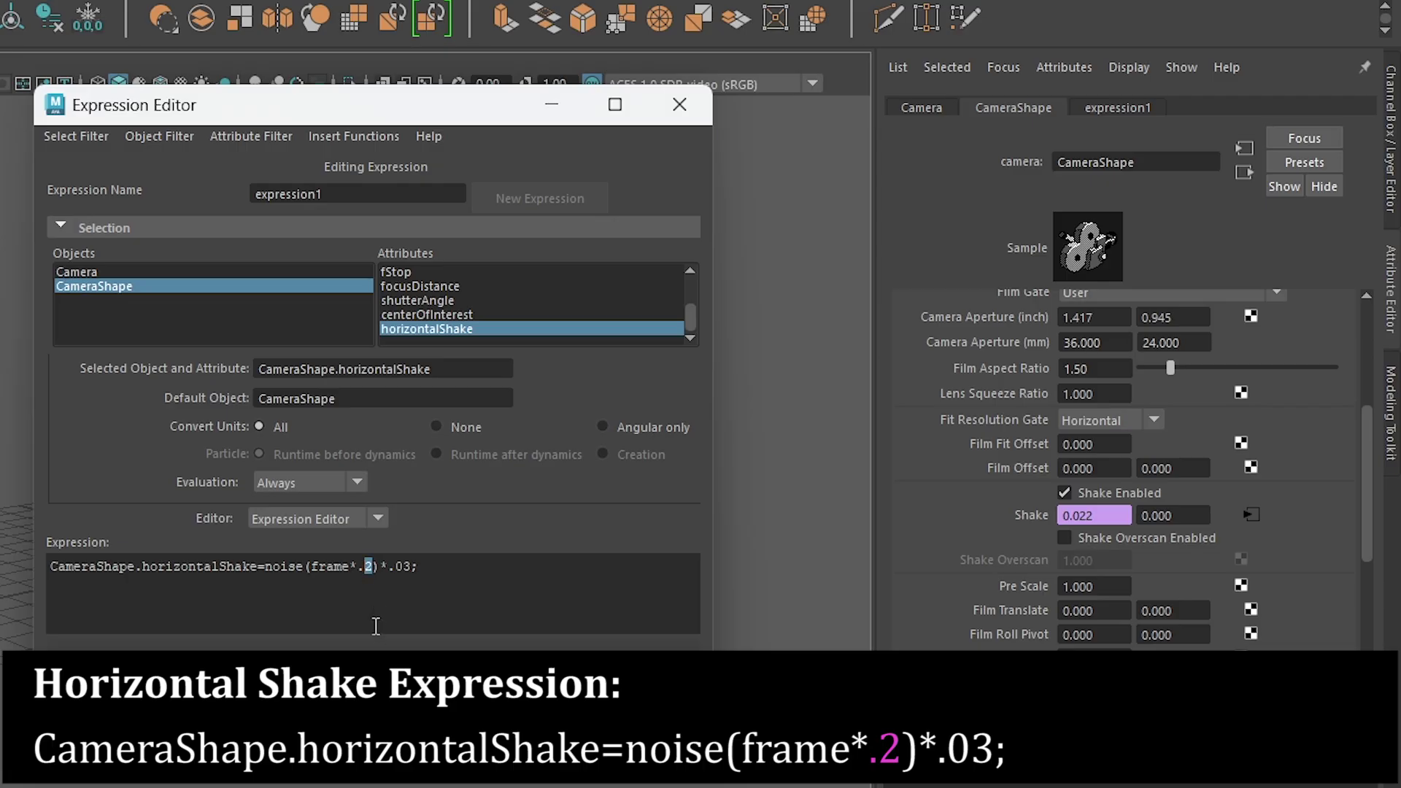
{"action": "type", "text": "05"}
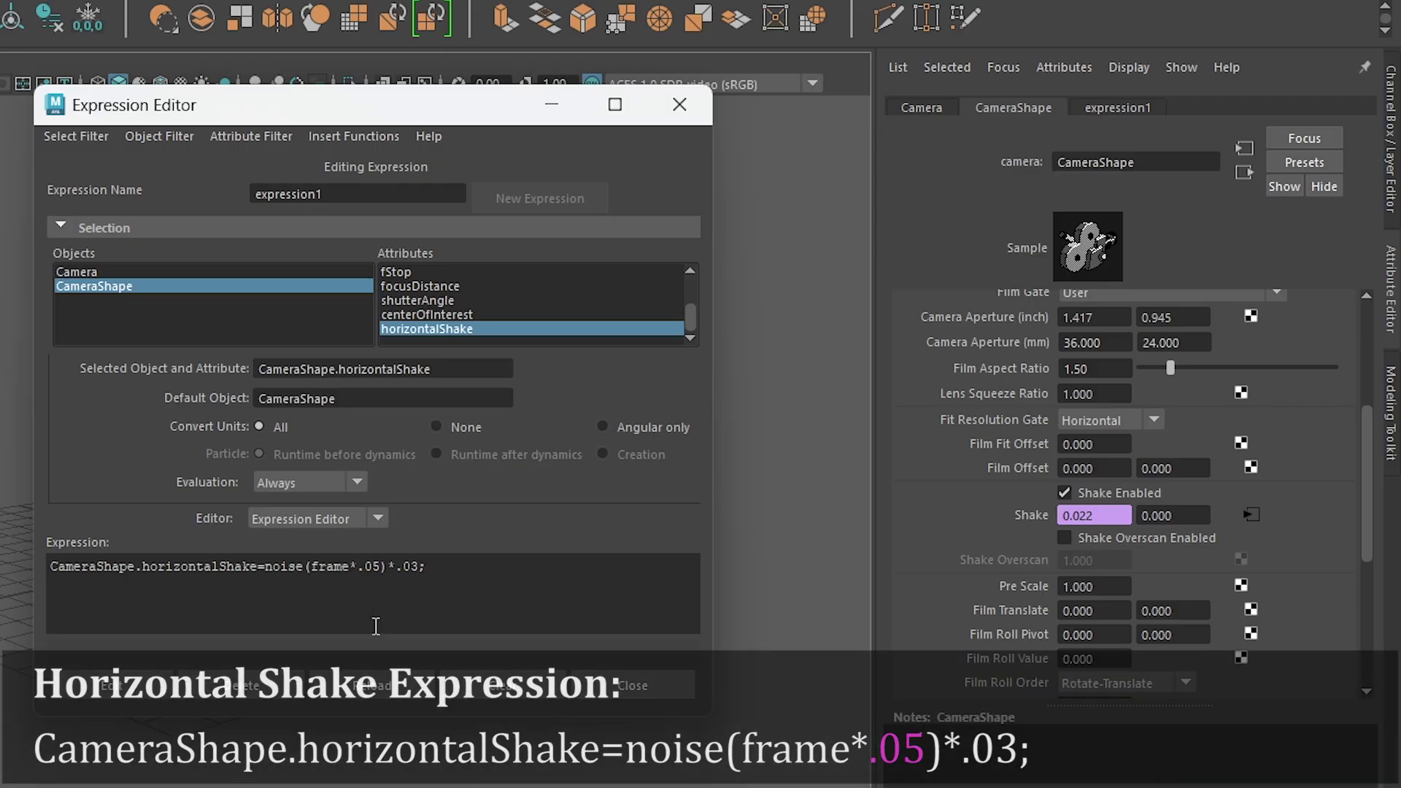
{"action": "left_click", "coordinate": [134, 684]}
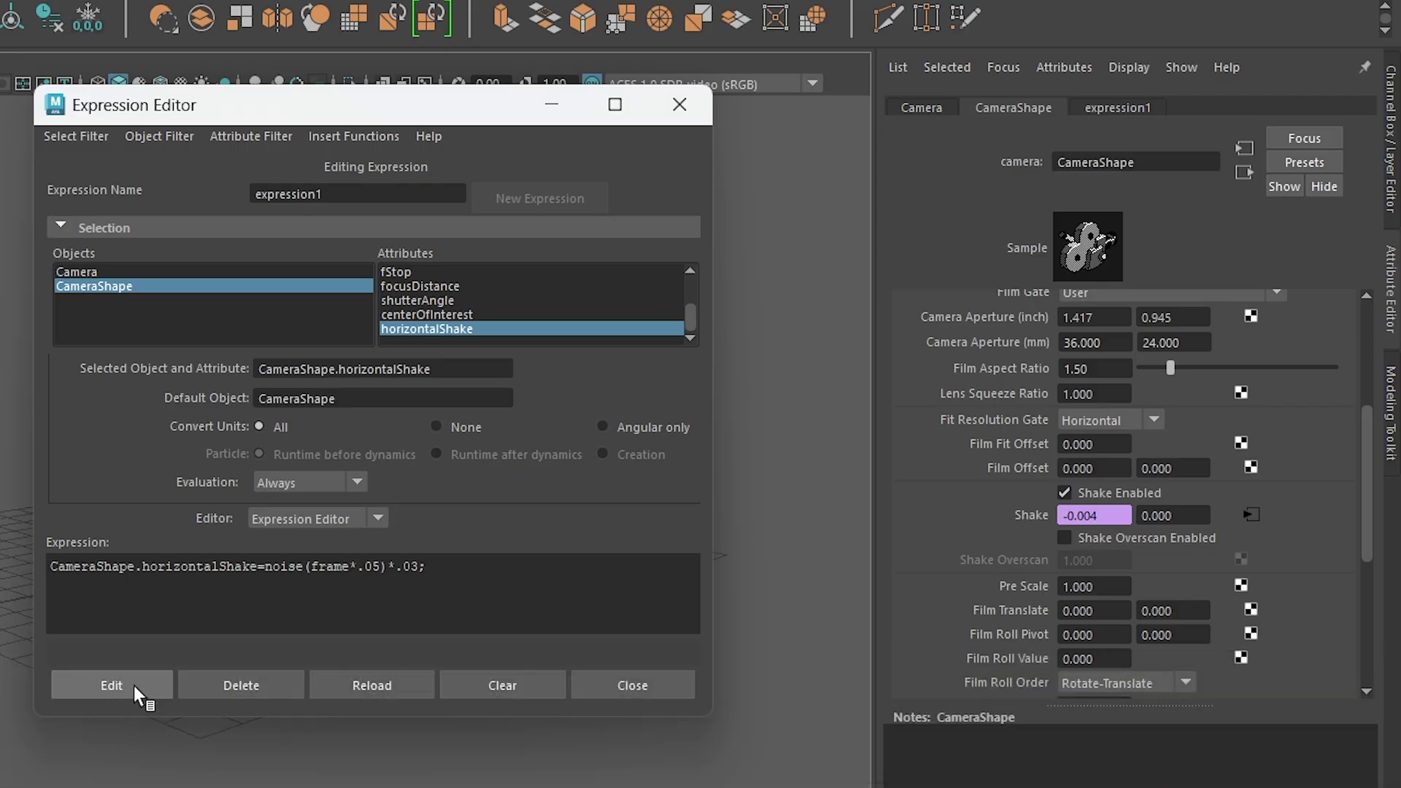
{"action": "left_click", "coordinate": [696, 97]}
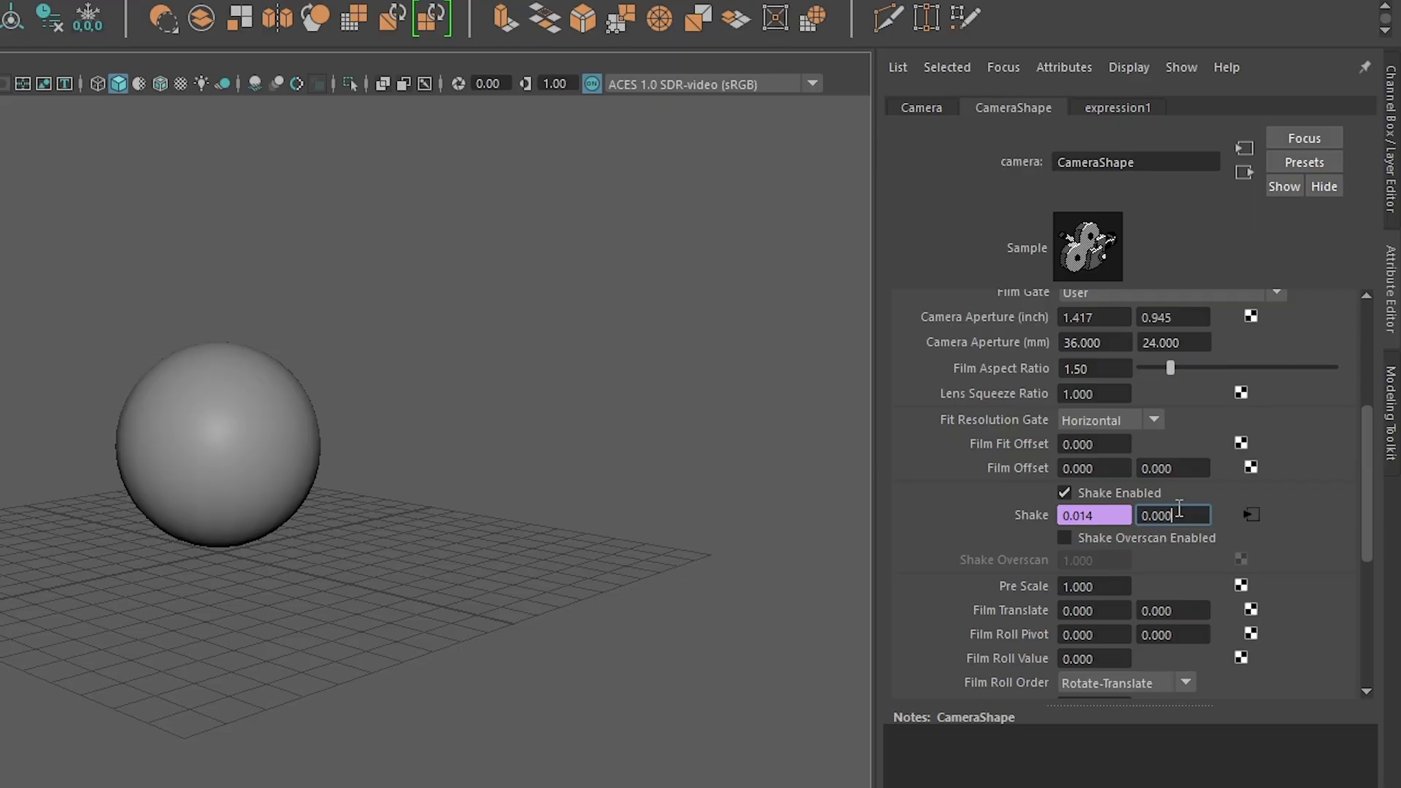
Create expression2 setting CameraShape.verticalShake to noise(frame*.05)*.03
{"action": "right_click", "coordinate": [1180, 513]}
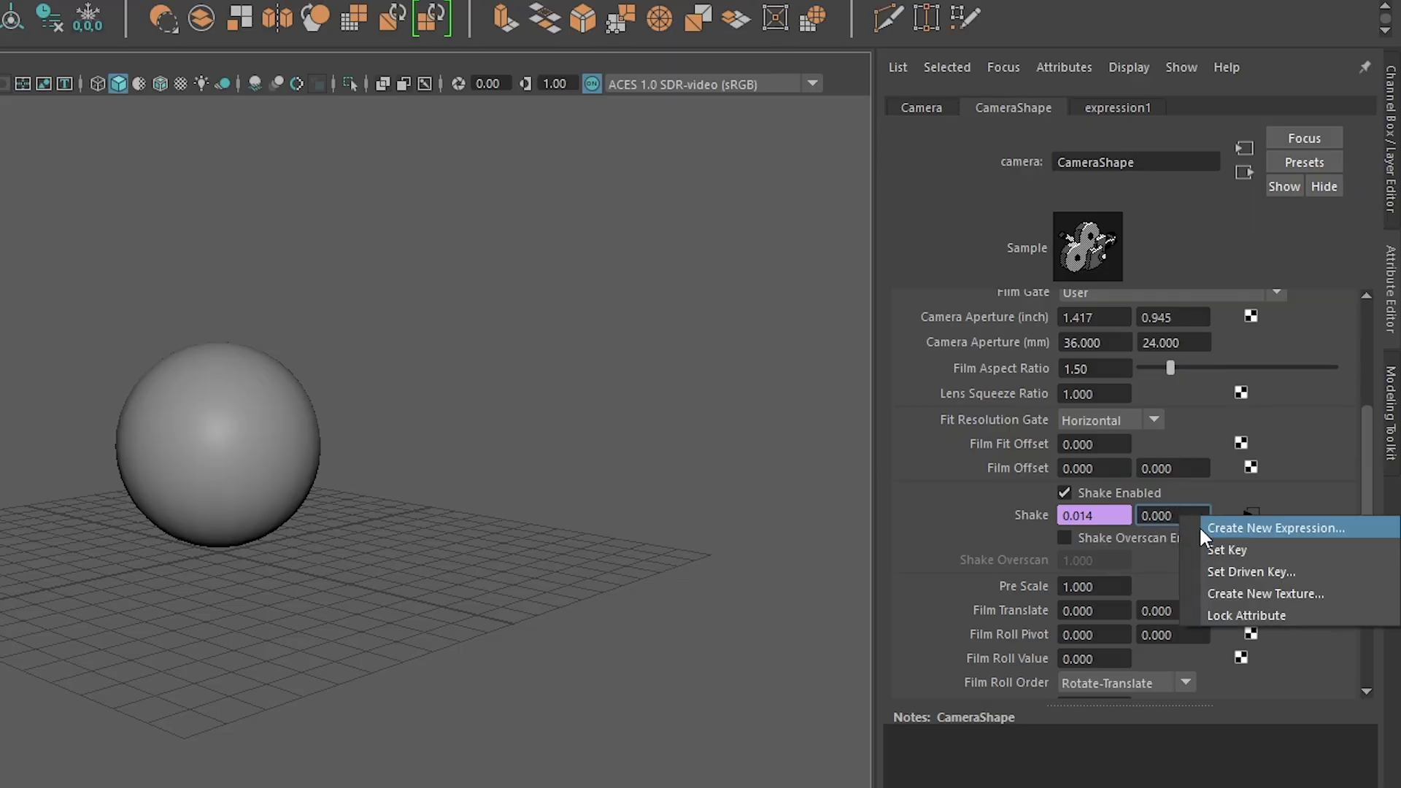
{"action": "left_click", "coordinate": [1202, 528]}
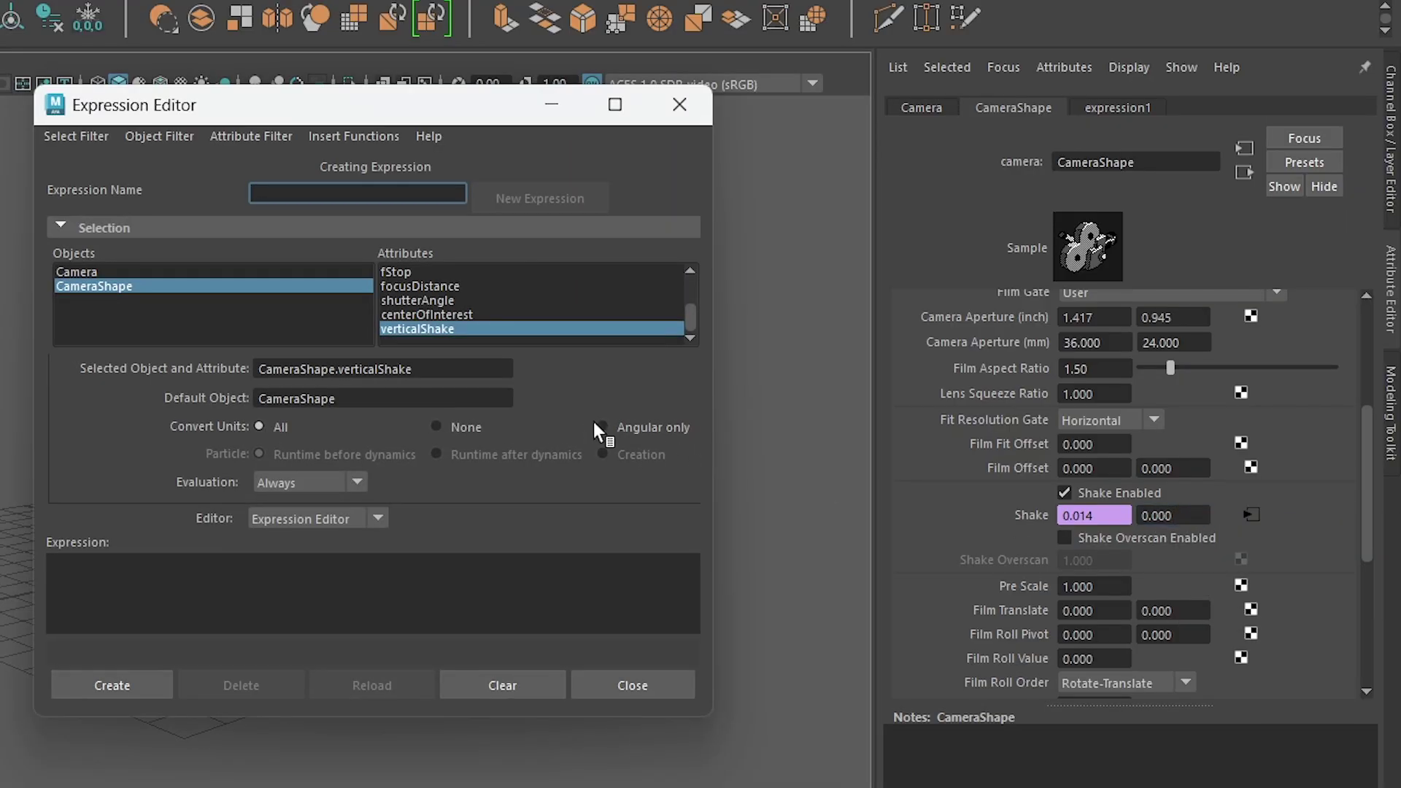
{"action": "left_click_drag", "start_coordinate": [467, 370], "coordinate": [260, 365]}
{"action": "key", "text": "ctrl+c"}
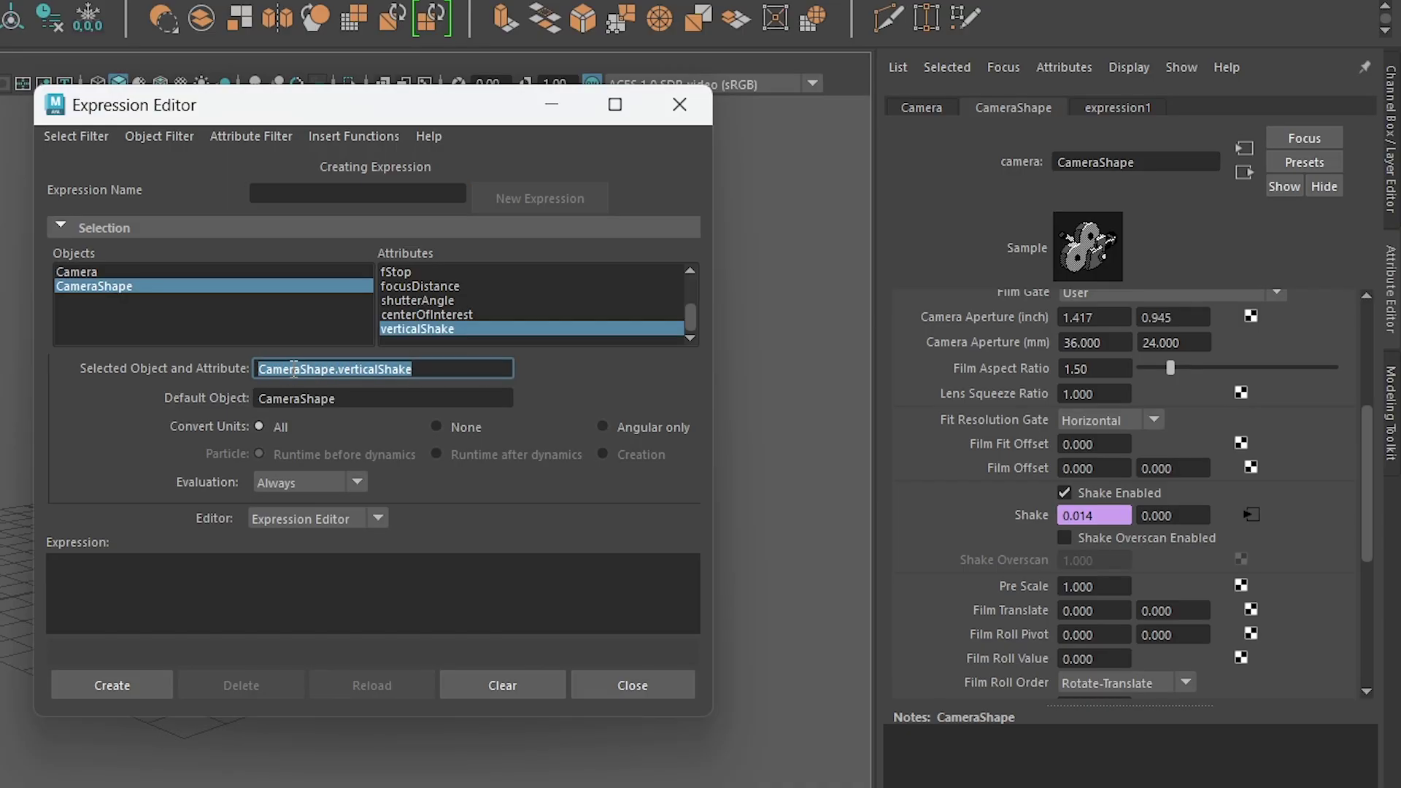
{"action": "left_click", "coordinate": [148, 556]}
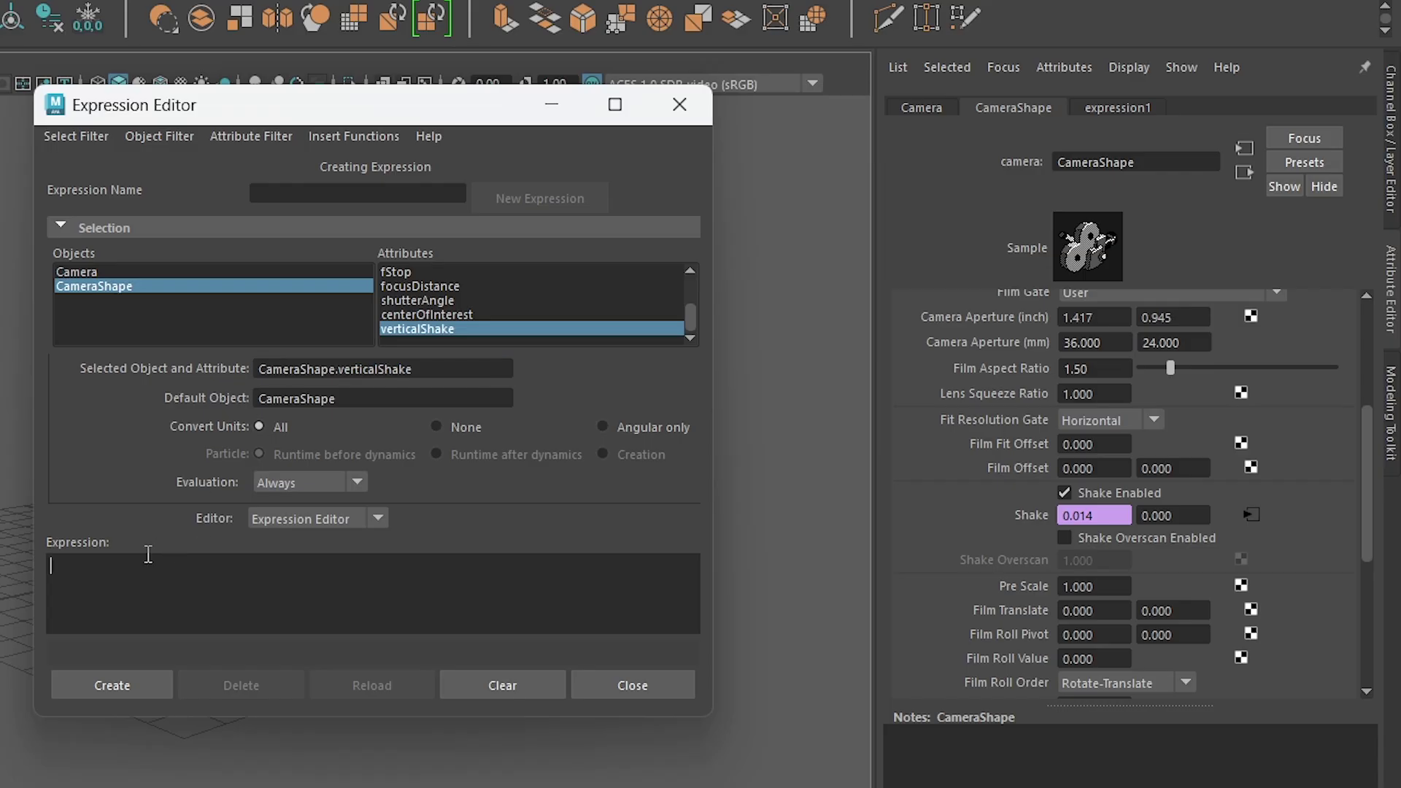
{"action": "key", "text": "ctrl+v"}
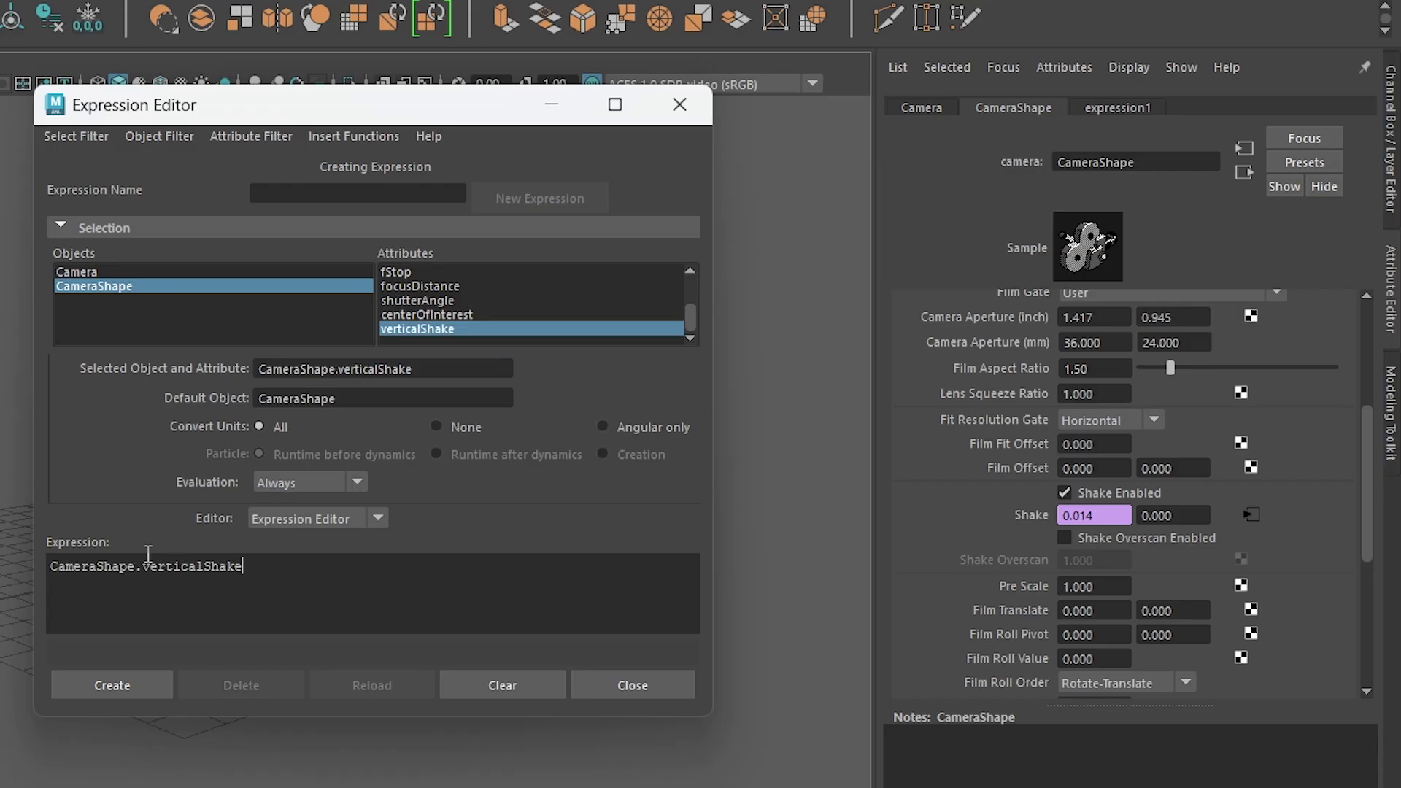
{"action": "type", "text": "=n"}
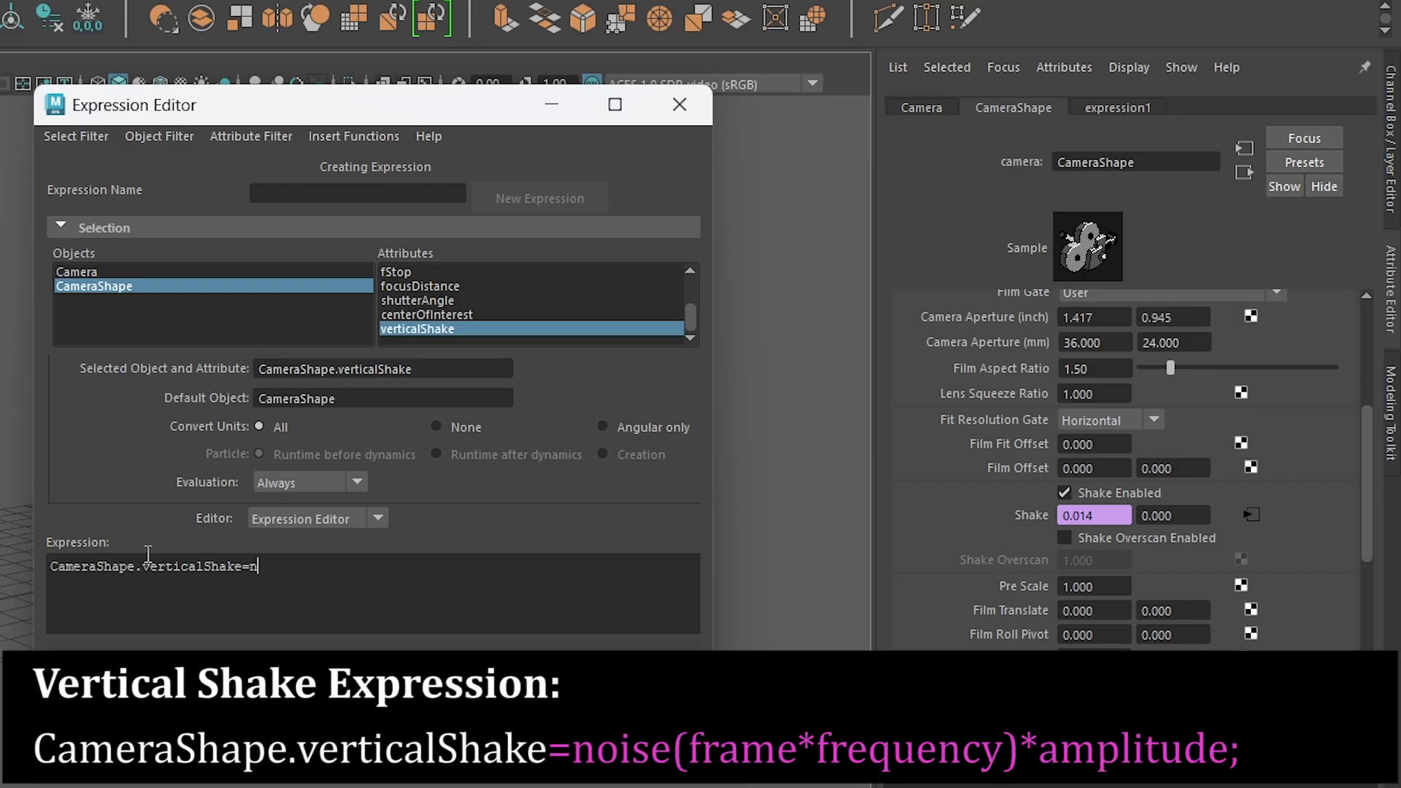
{"action": "type", "text": "oise("}
{"action": "type", "text": "frame*"}
{"action": "type", "text": ".05)*"}
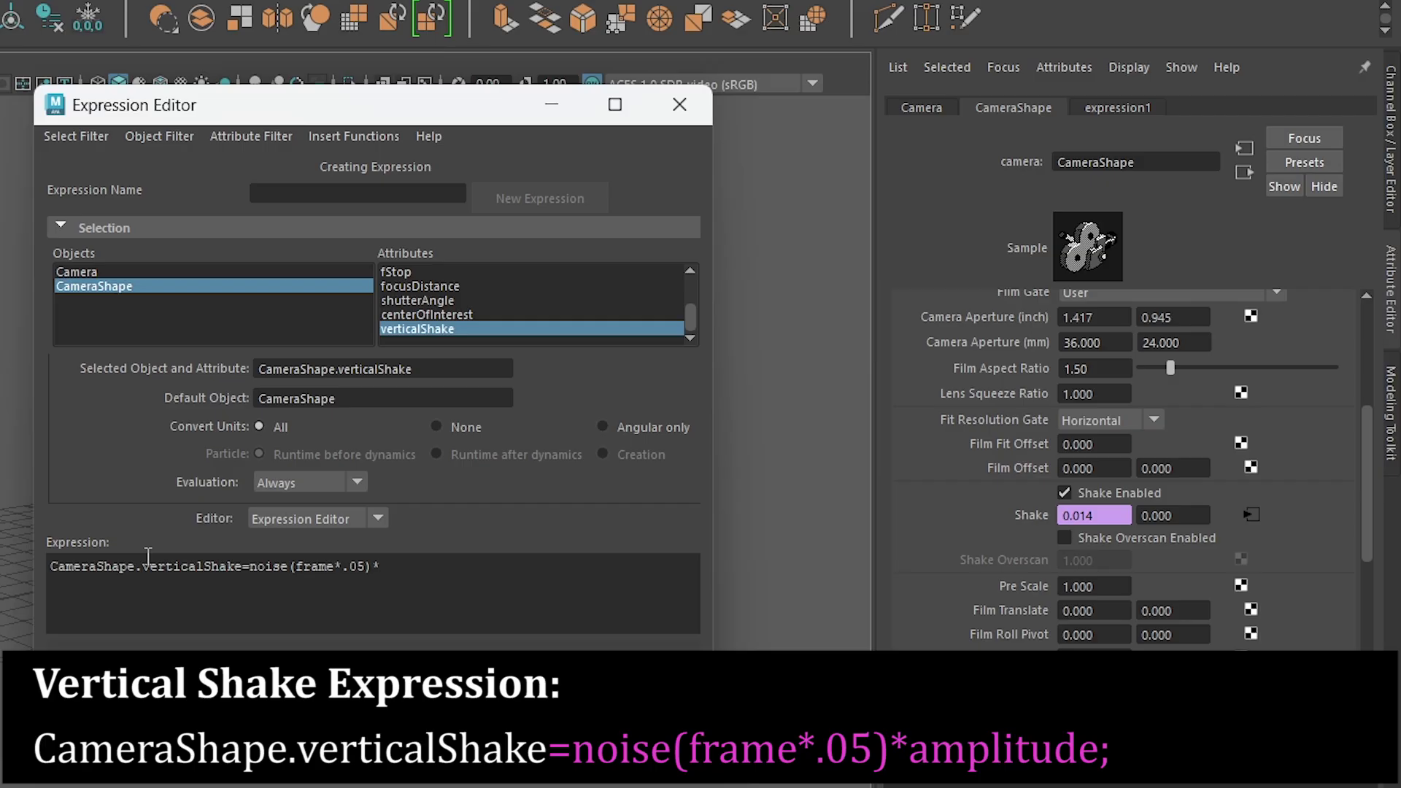
{"action": "type", "text": ".03"}
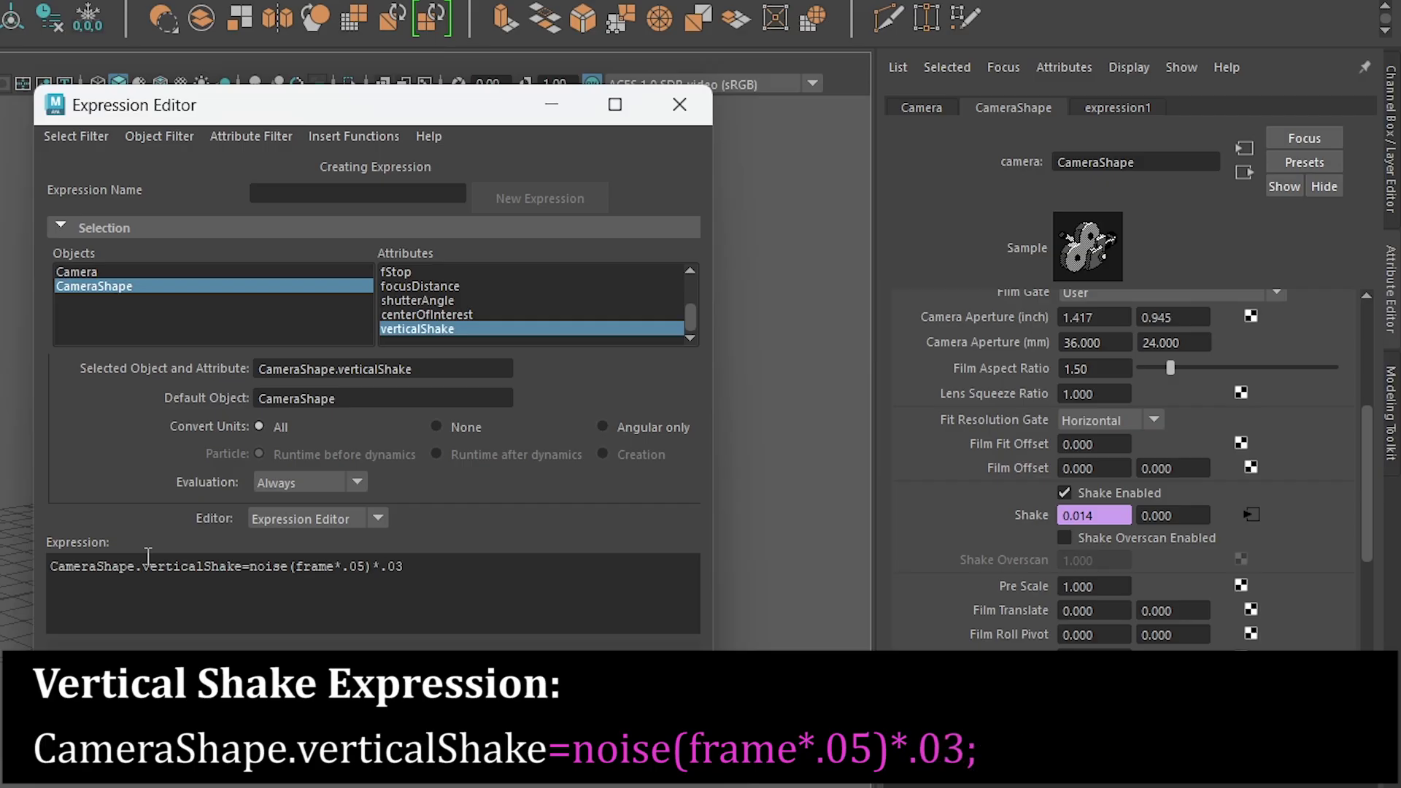
{"action": "left_click", "coordinate": [94, 678]}
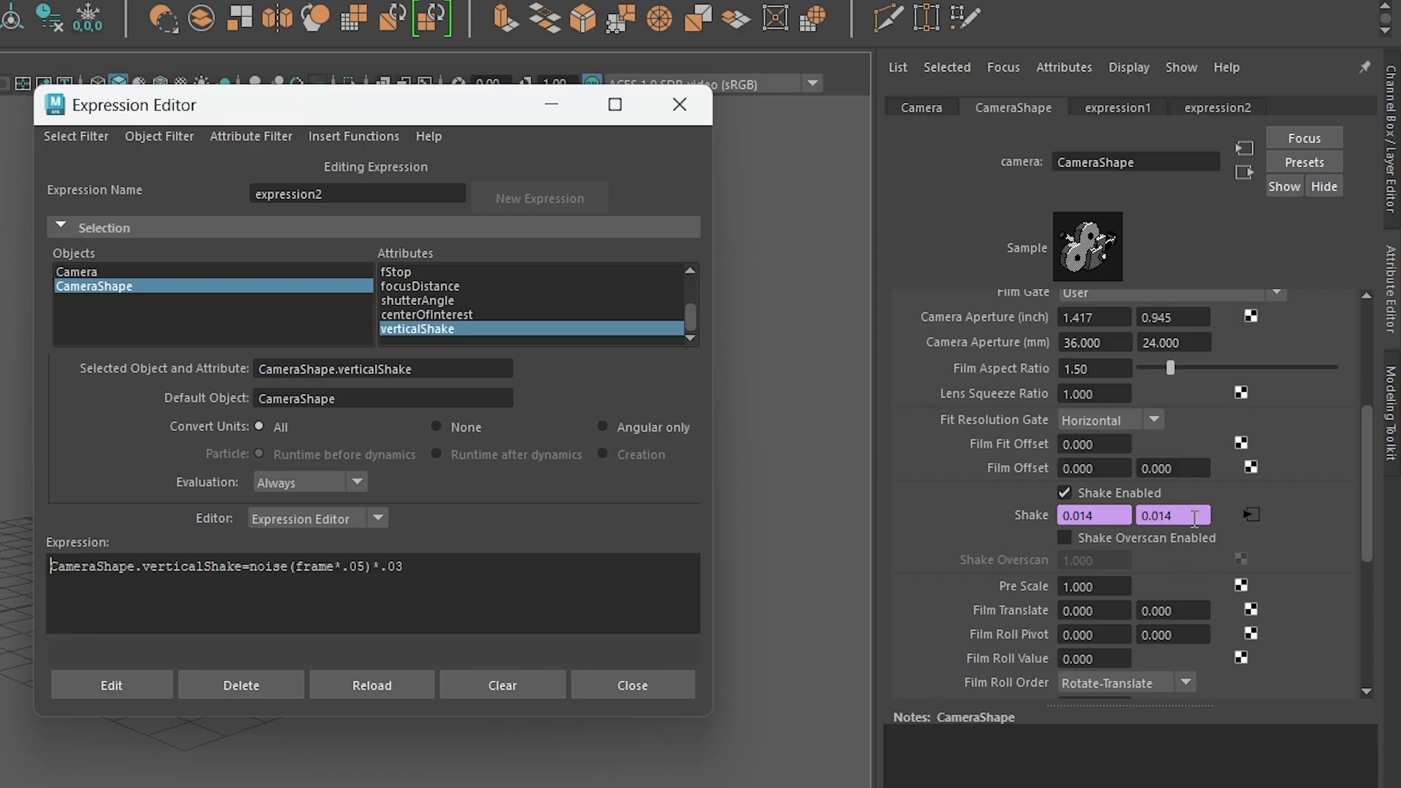
Close the Expression Editor, widen the timeline range, and play back the camera shake
{"action": "left_click", "coordinate": [668, 681]}
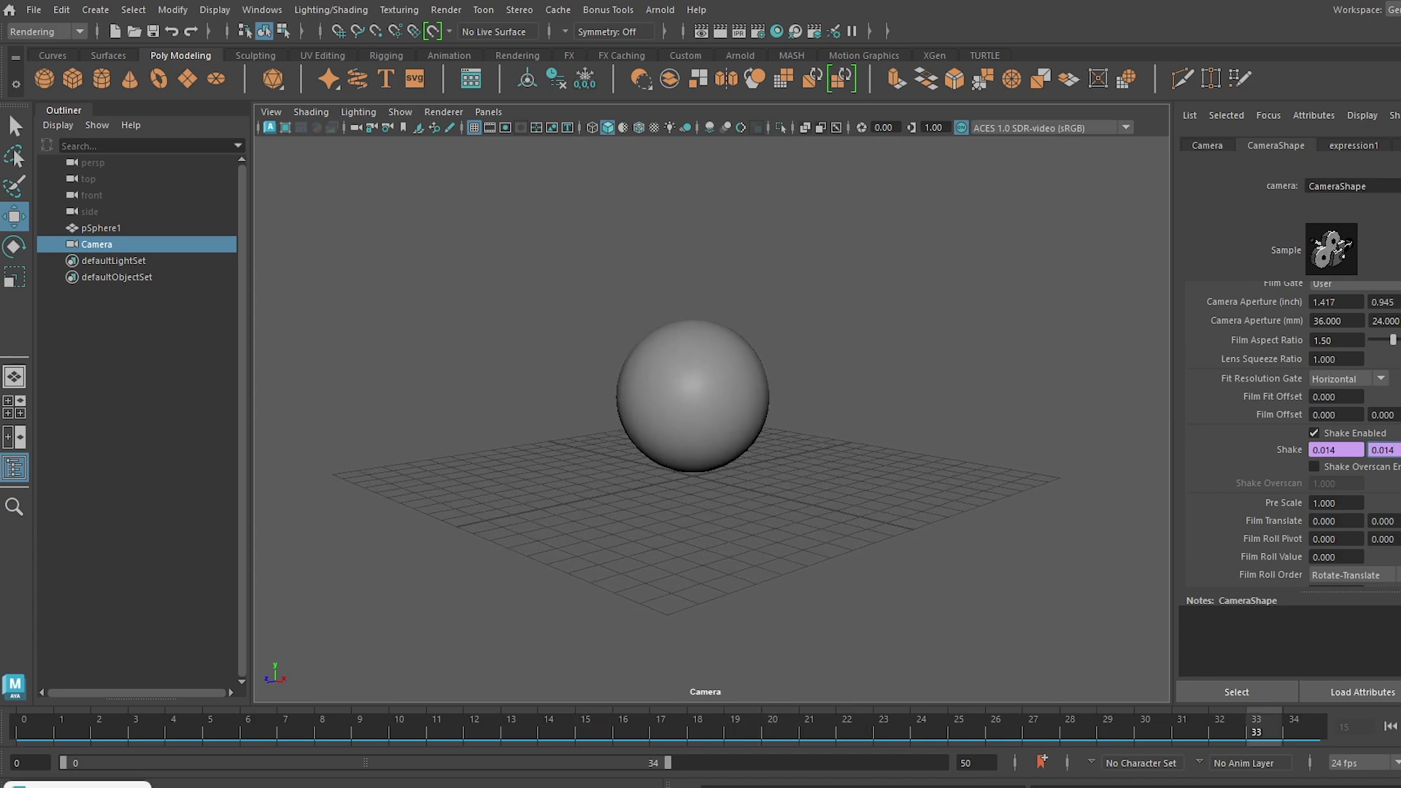
{"action": "key", "text": "Escape"}
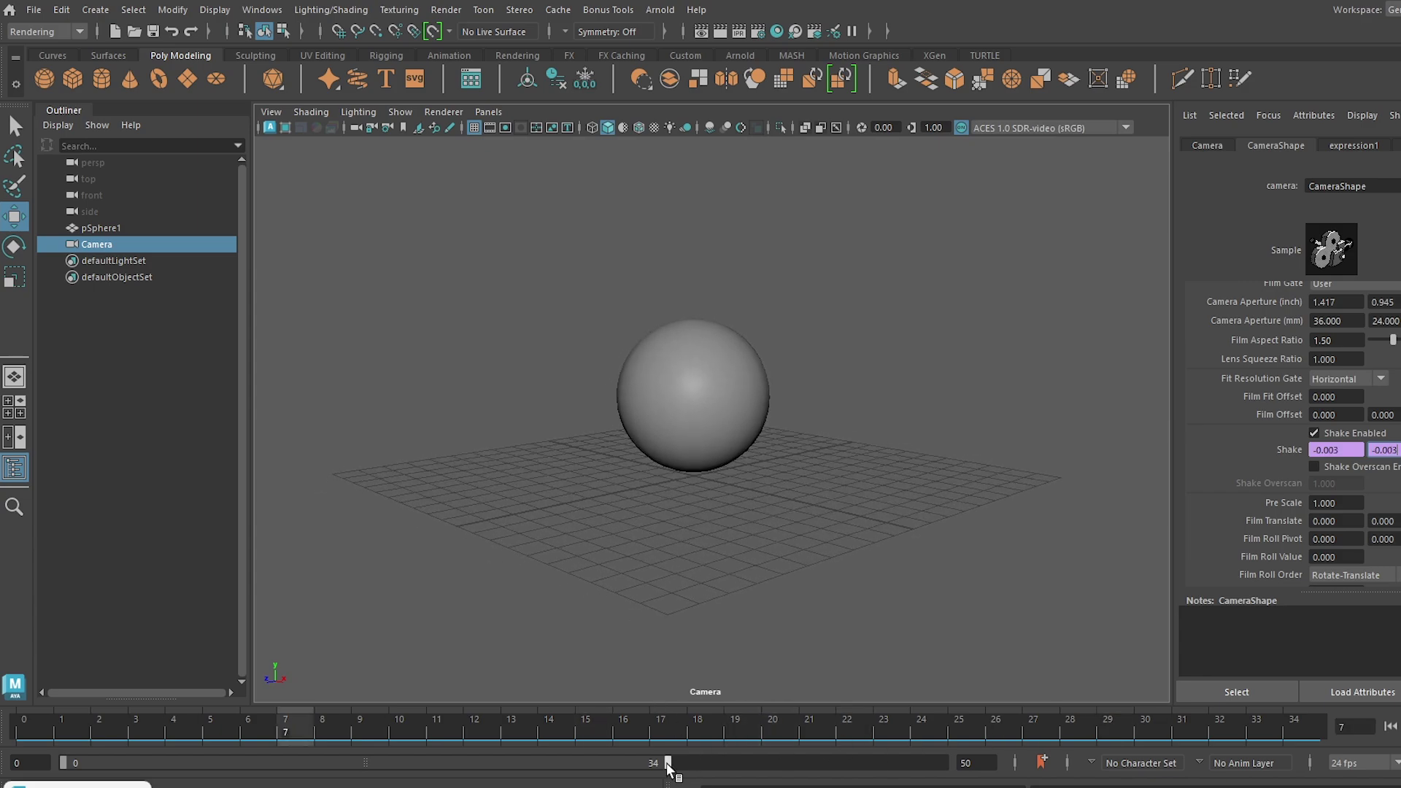
{"action": "mouse_move", "coordinate": [666, 762]}
{"action": "left_mouse_down"}
{"action": "mouse_move", "coordinate": [924, 764]}
{"action": "mouse_move", "coordinate": [992, 784]}
{"action": "left_mouse_up"}
{"action": "key", "text": "alt+v"}
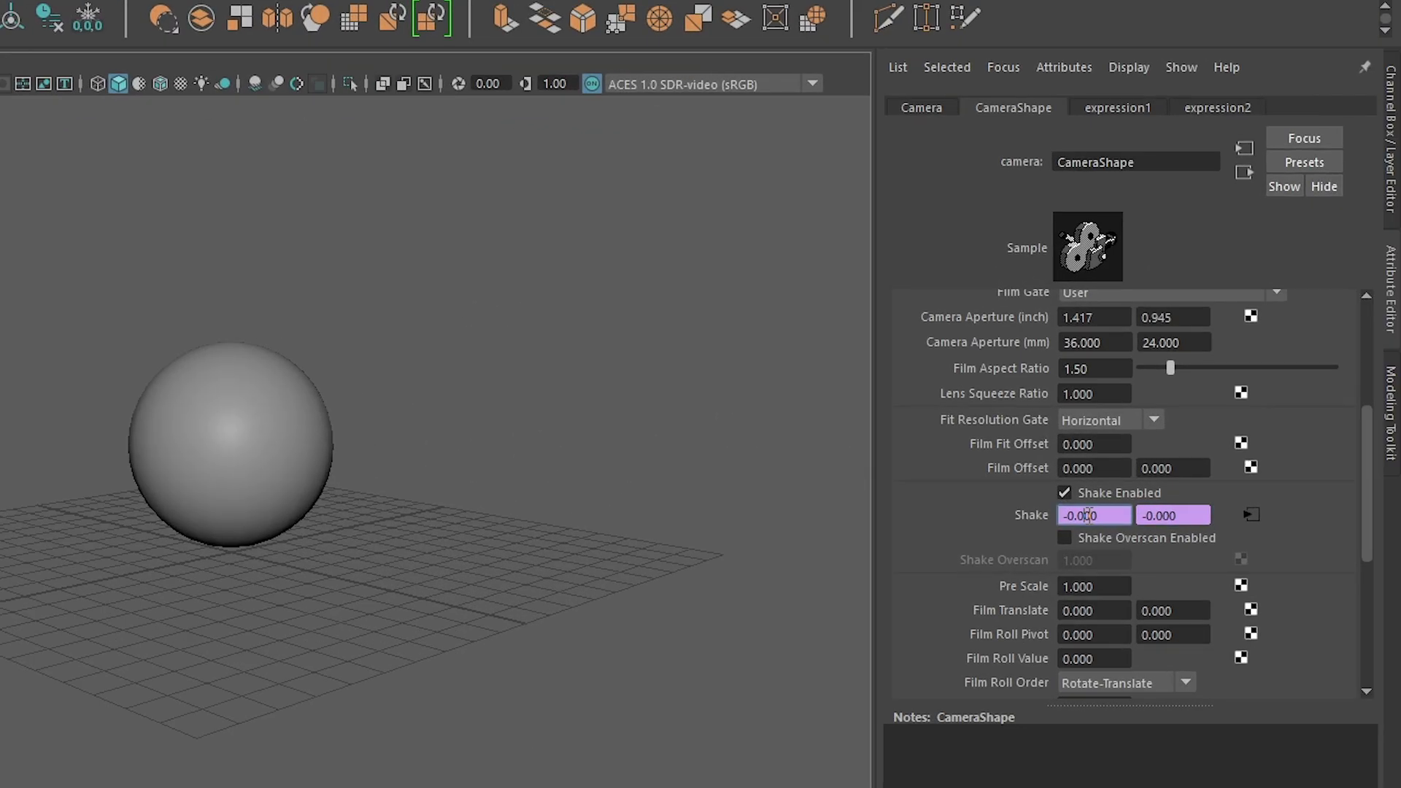
Speed up the horizontal shake noise frequency to frame*.1
{"action": "right_click", "coordinate": [1101, 515]}
{"action": "left_click", "coordinate": [1160, 527]}
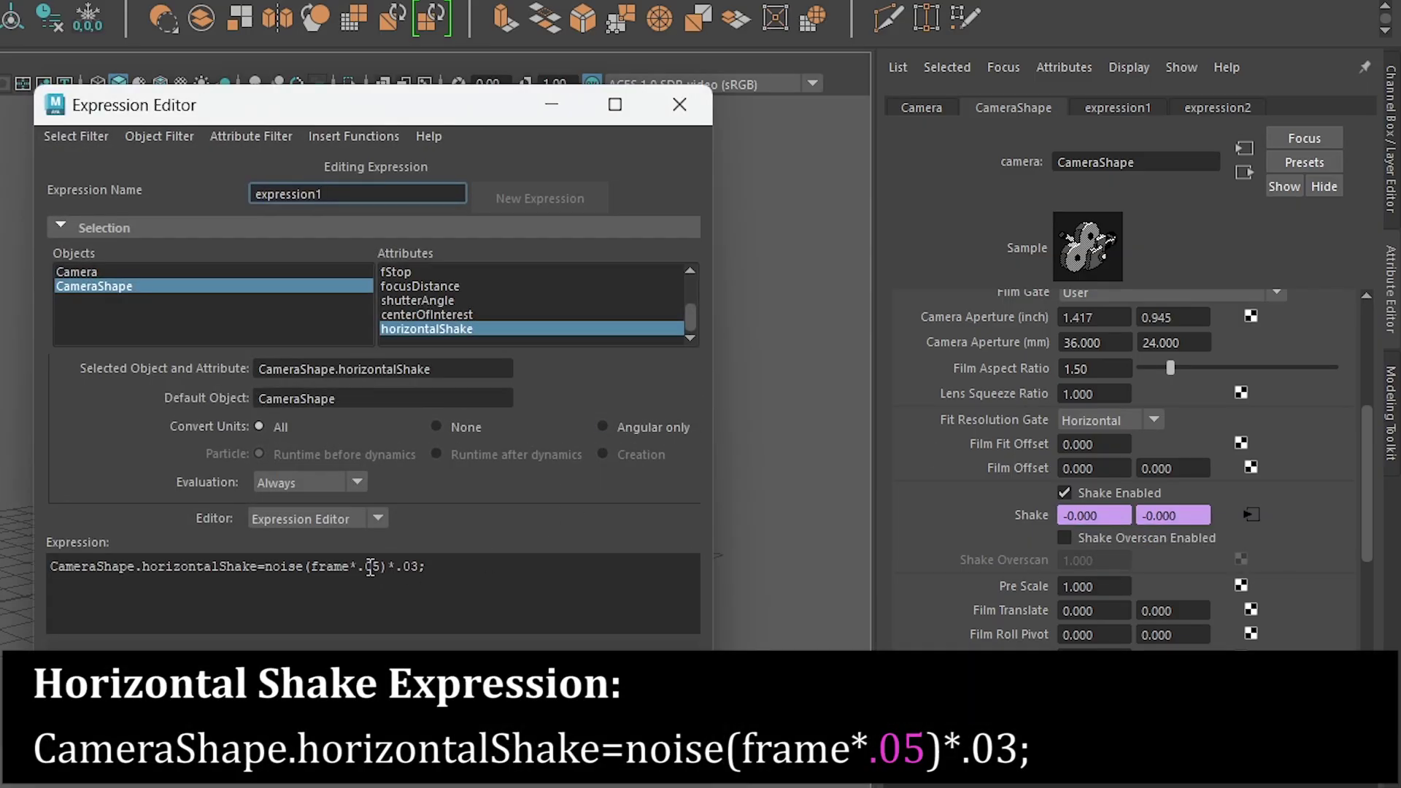
{"action": "left_click_drag", "start_coordinate": [365, 570], "coordinate": [380, 574]}
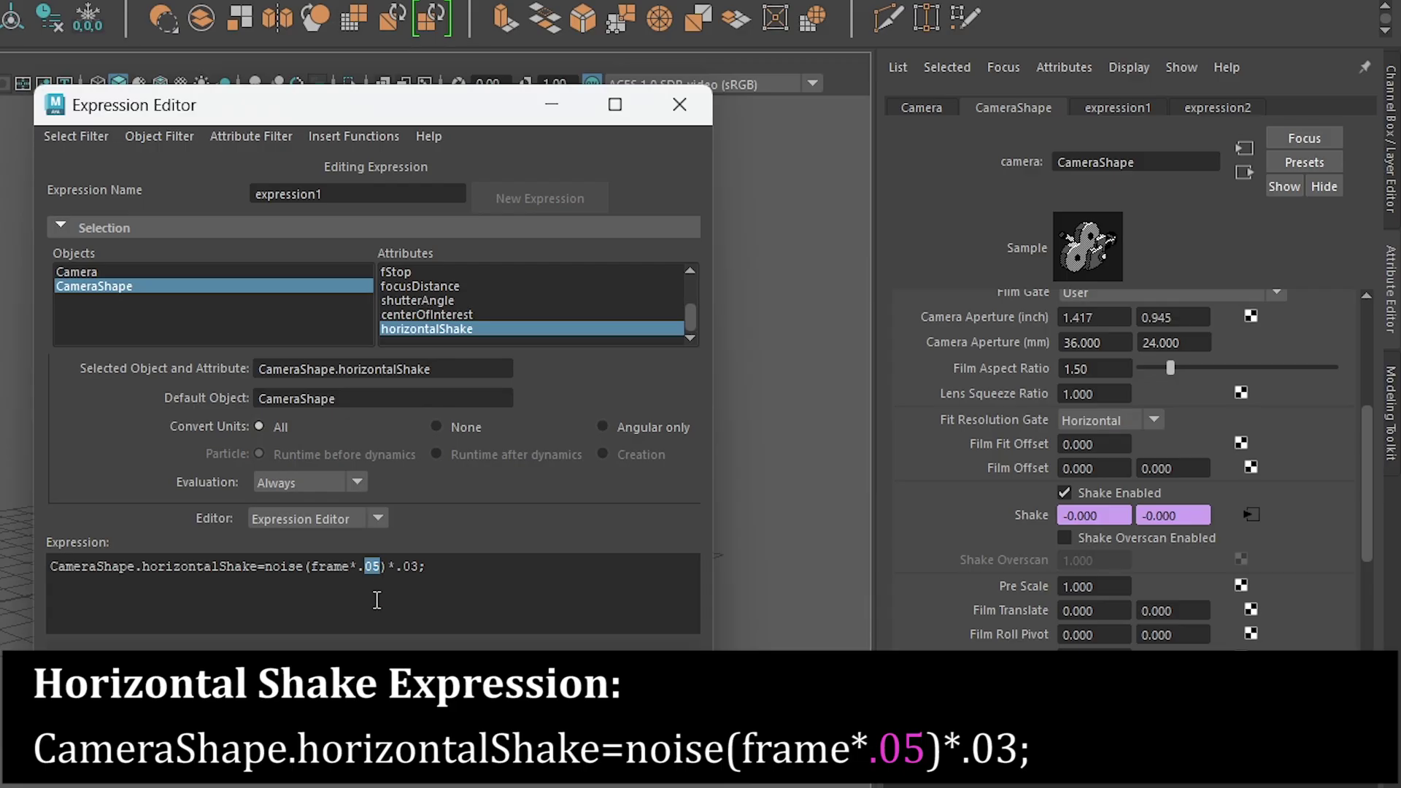
{"action": "type", "text": "1"}
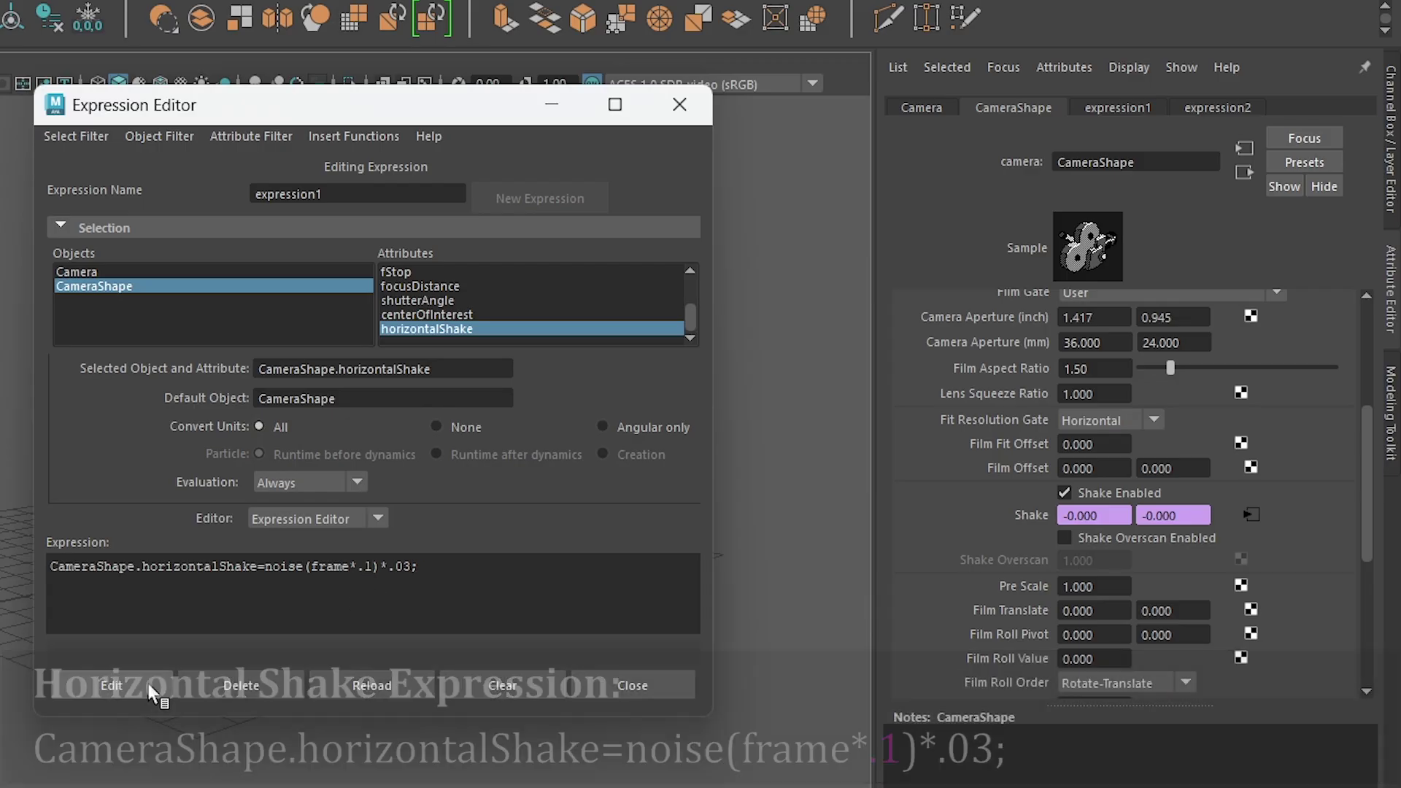
{"action": "left_click", "coordinate": [147, 682]}
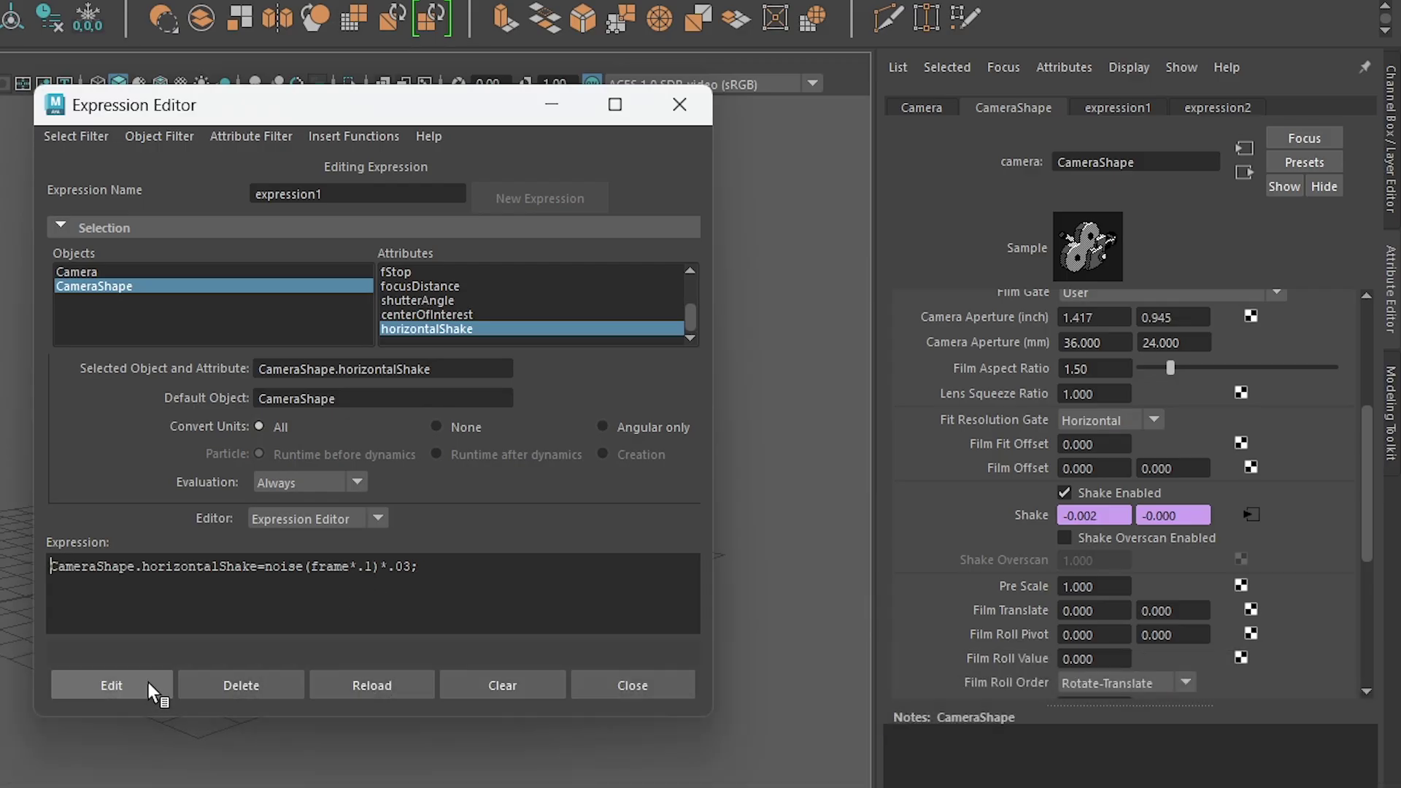
Change the vertical shake frequency digit to 2 and preview the faster shake
{"action": "right_click", "coordinate": [1161, 514]}
{"action": "left_click", "coordinate": [1181, 531]}
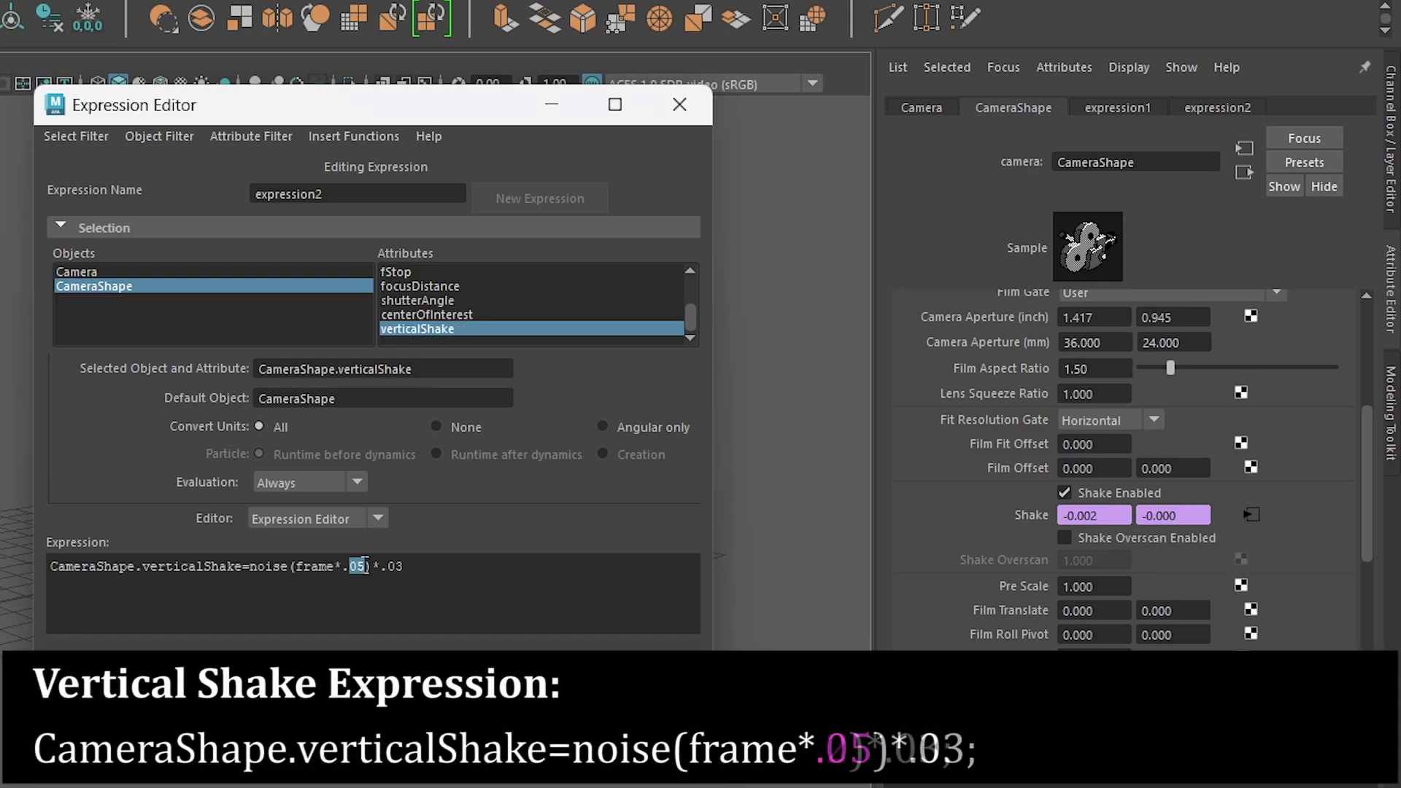
{"action": "type", "text": "2"}
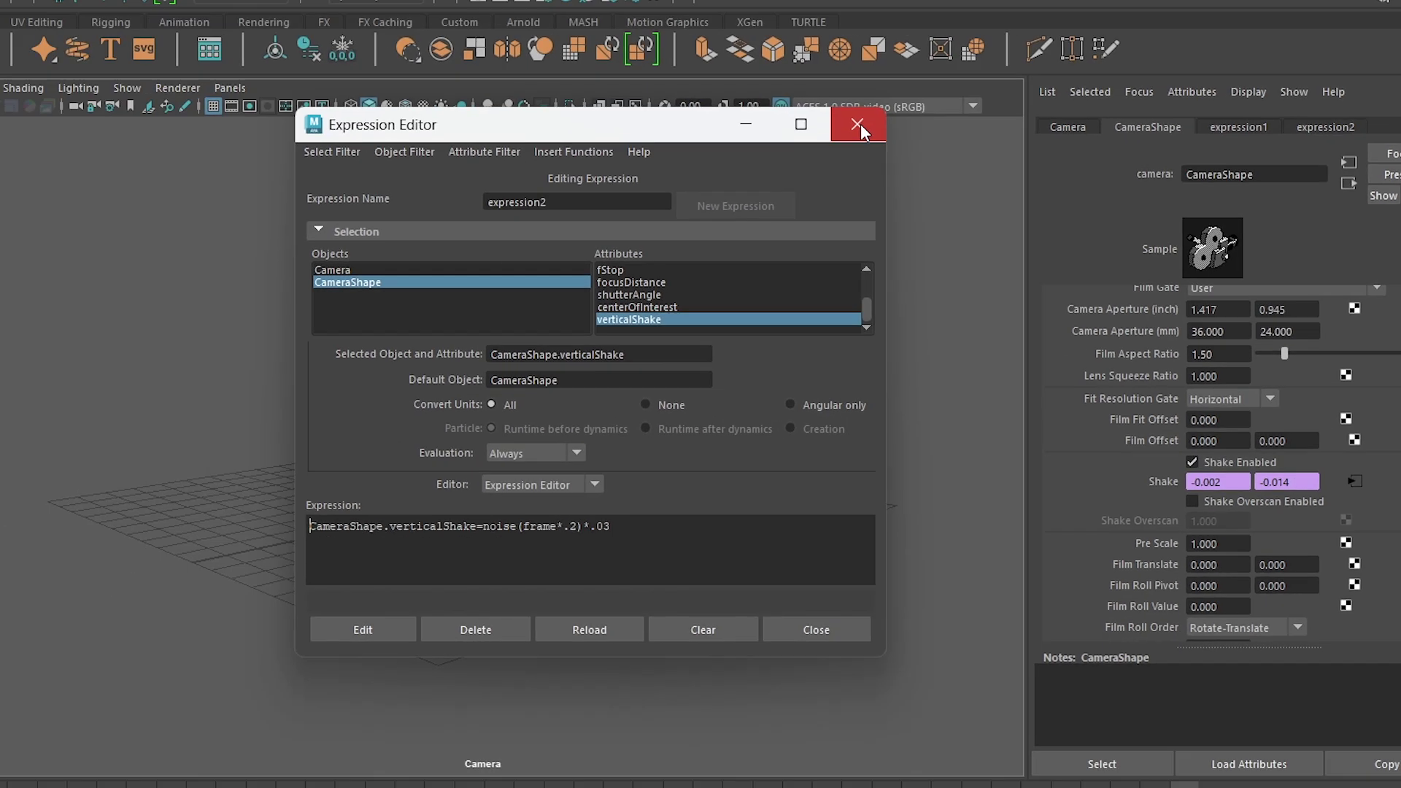
{"action": "left_click", "coordinate": [886, 124]}
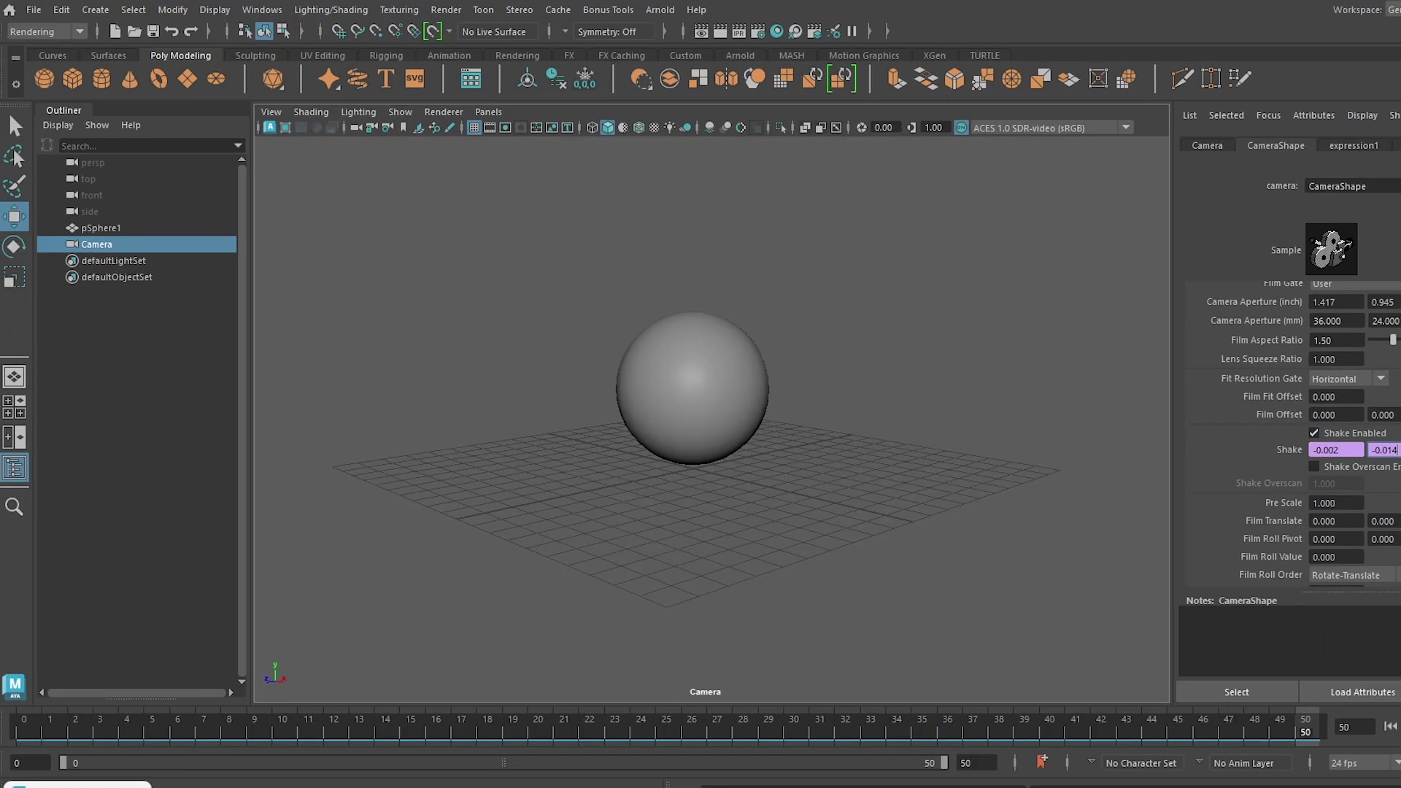
{"action": "key", "text": "alt+v"}
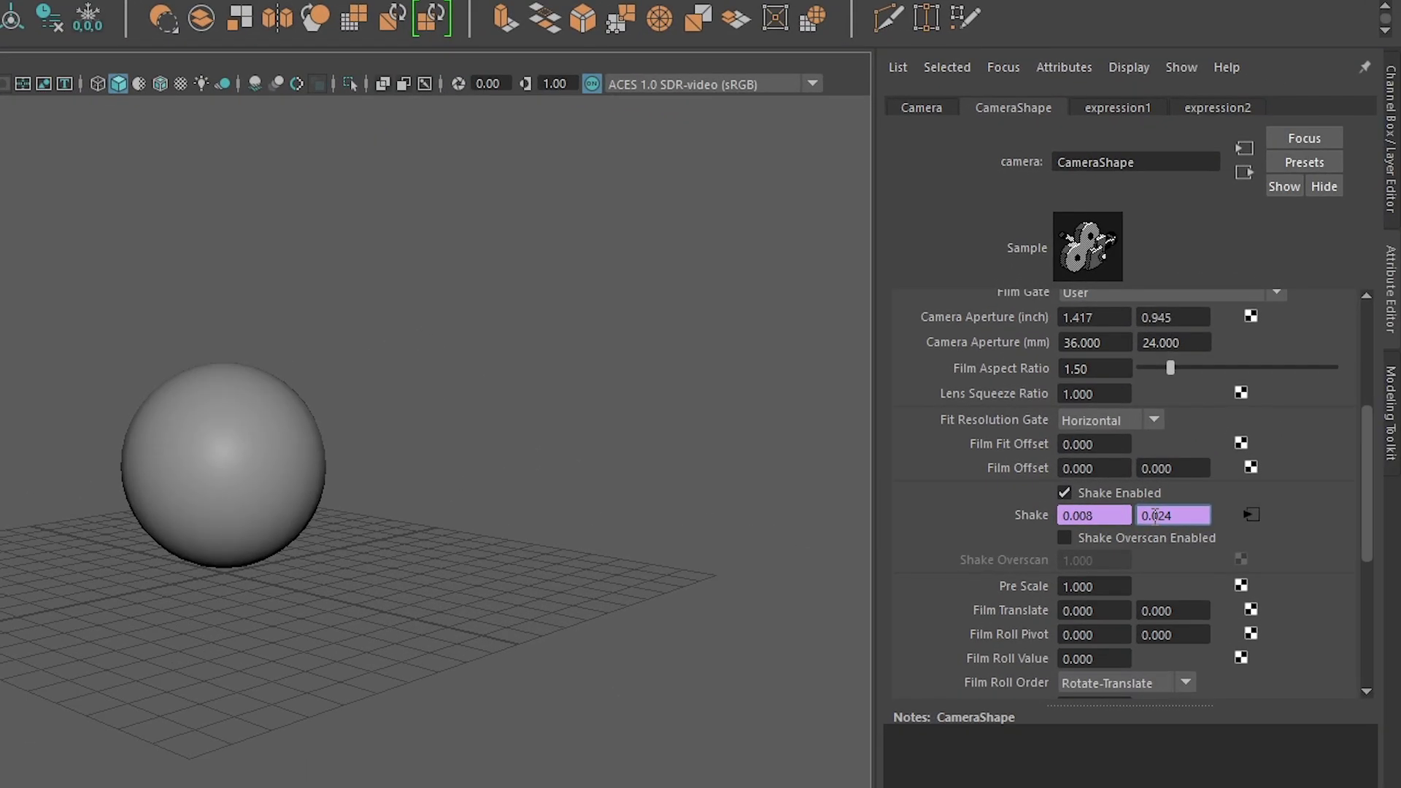
Set the vertical shake noise frequency to frame*.1, giving noise(frame*.1)*.03
{"action": "right_click", "coordinate": [1160, 511]}
{"action": "left_click", "coordinate": [1172, 526]}
{"action": "double_click", "coordinate": [354, 567]}
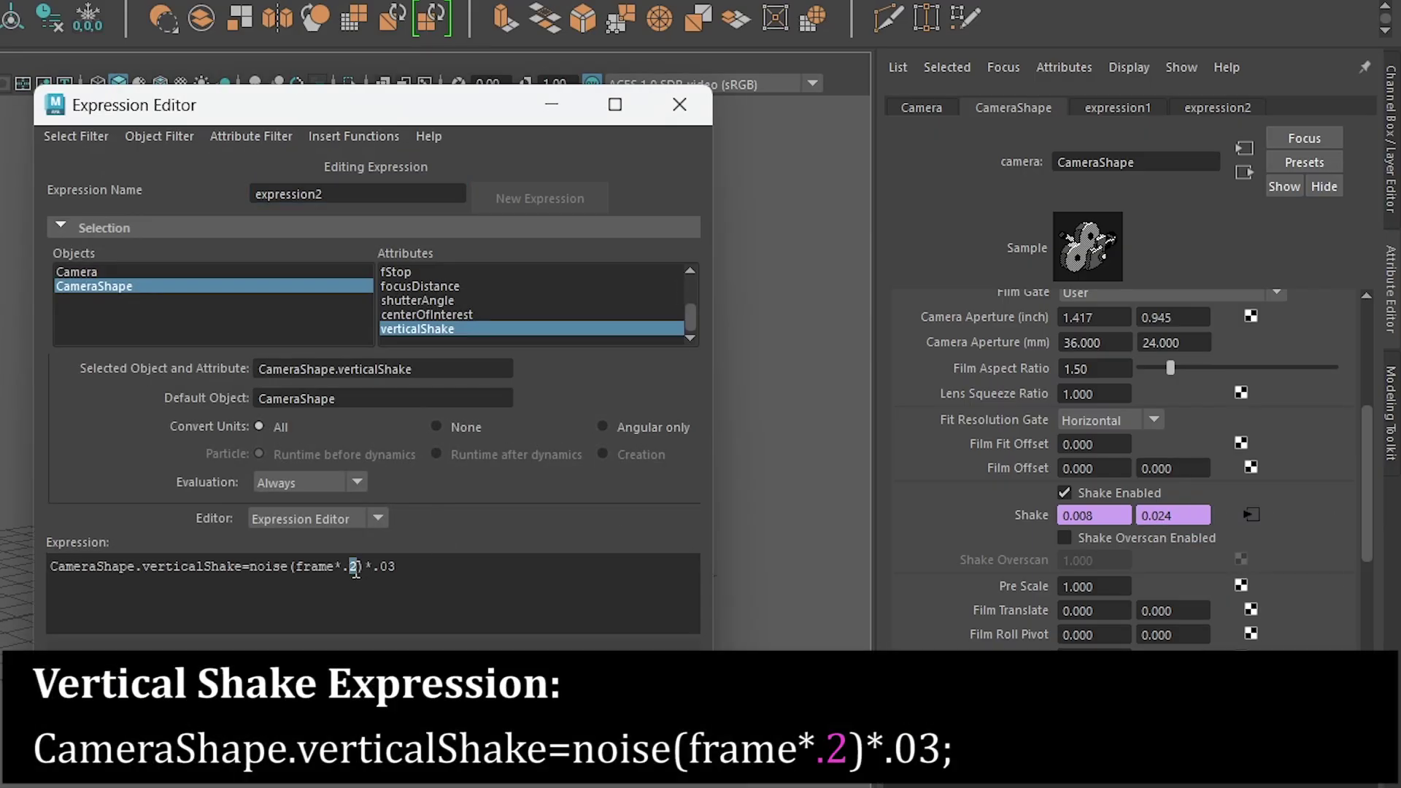
{"action": "type", "text": "1"}
{"action": "left_click", "coordinate": [112, 685]}
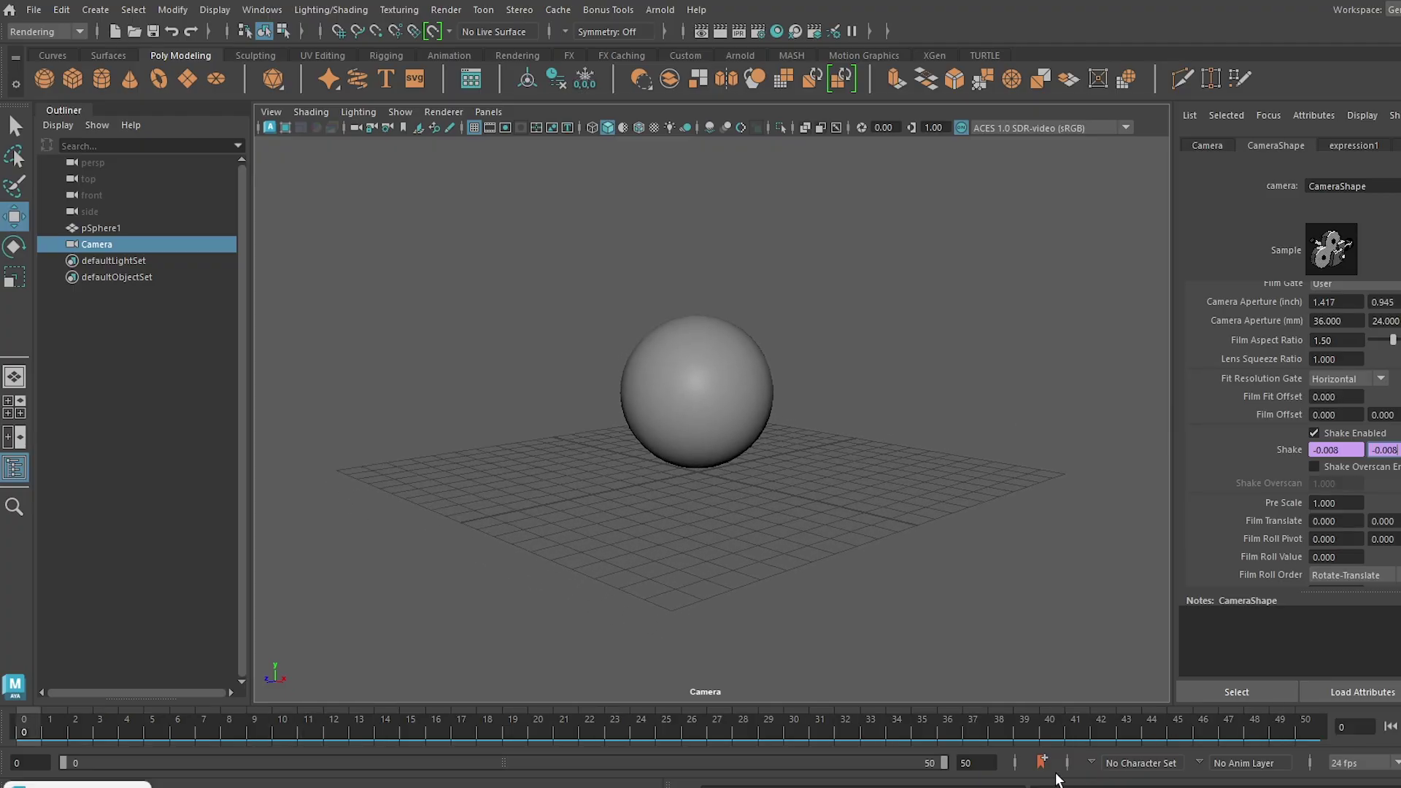
Set the playback end time to 200 frames, show the full range, and play
{"action": "double_click", "coordinate": [974, 763]}
{"action": "type", "text": "200"}
{"action": "key", "text": "Return"}
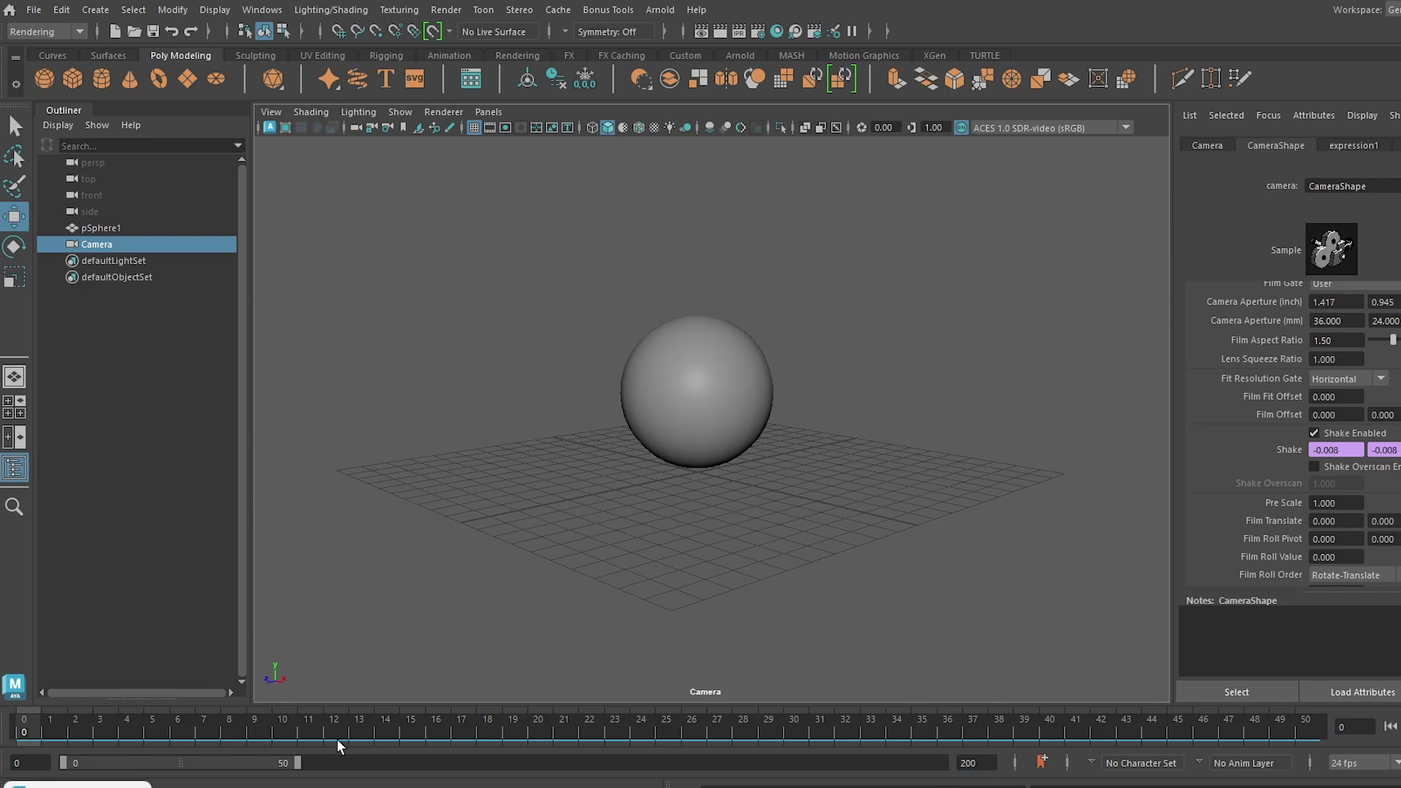
{"action": "left_click_drag", "start_coordinate": [297, 763], "coordinate": [943, 763]}
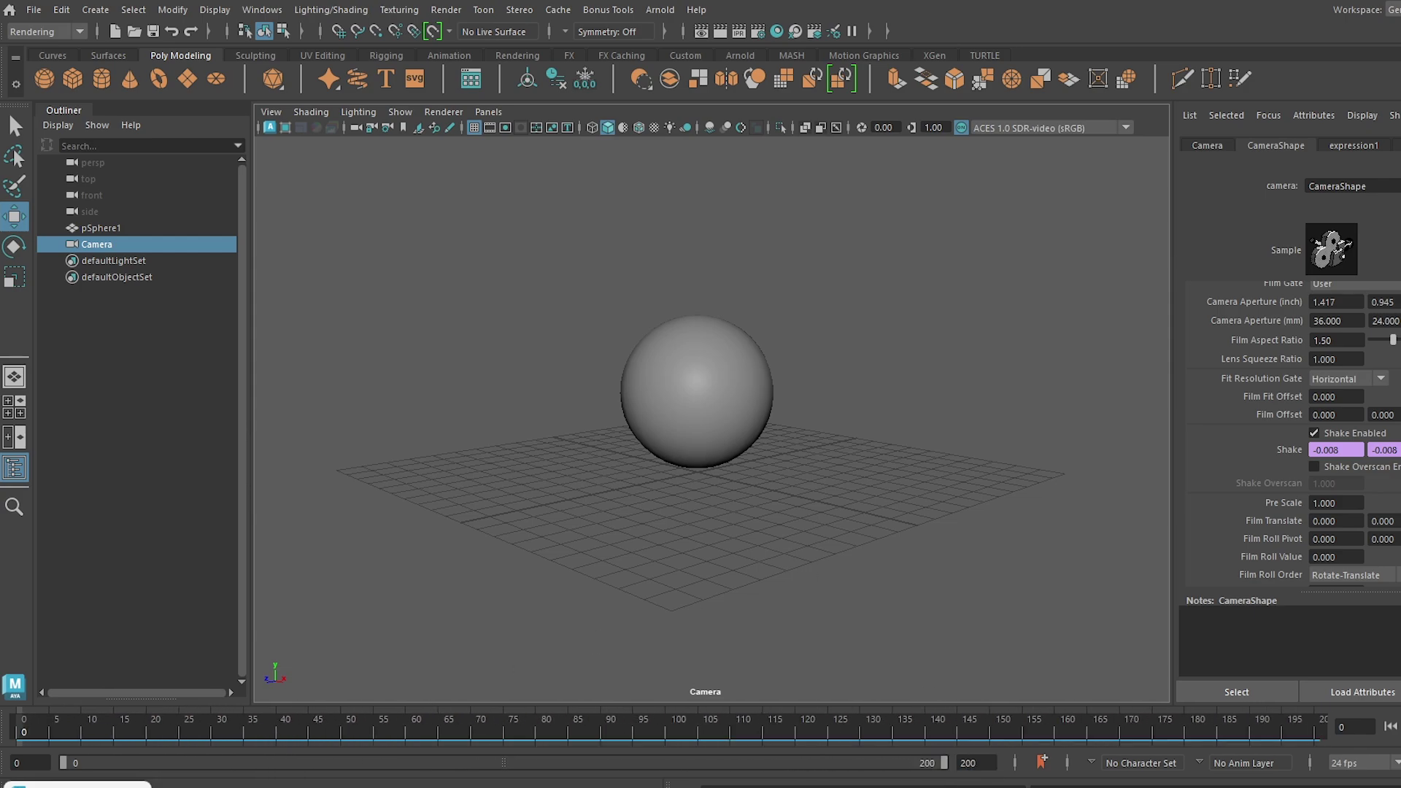
{"action": "key", "text": "alt+v"}
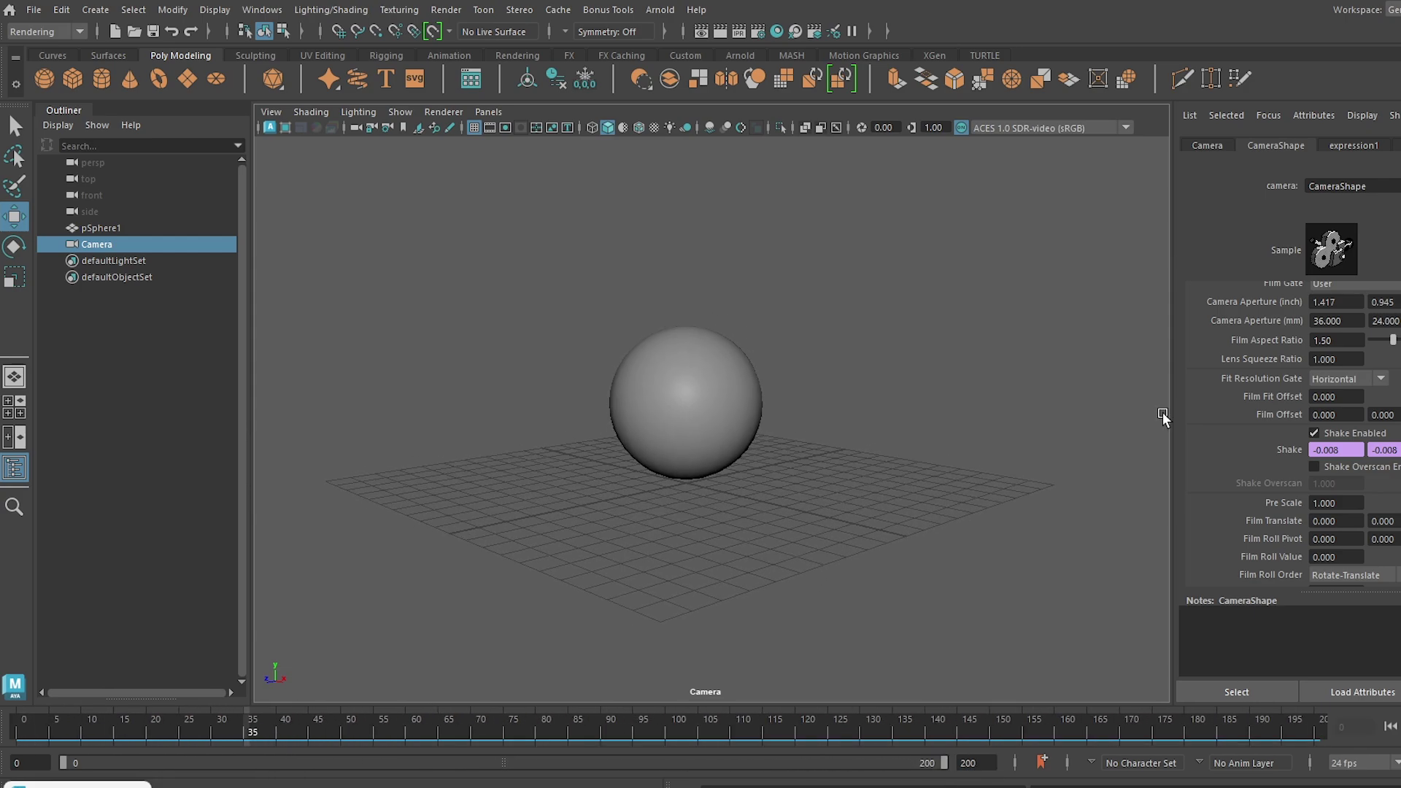